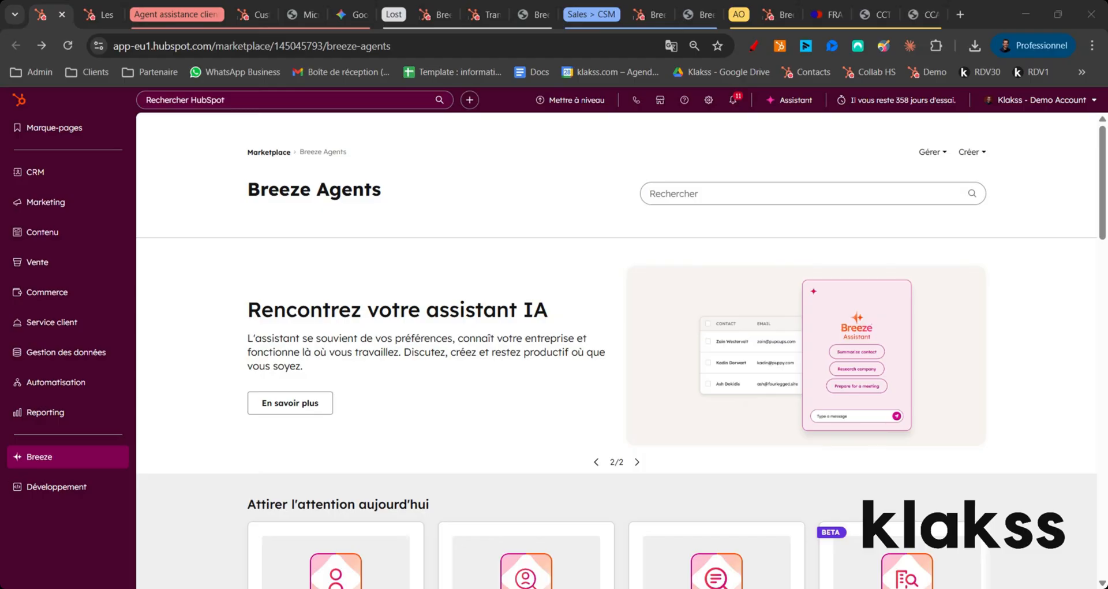
# Step: Open the complete list of Breeze agents from the Breeze marketplace page
pyautogui.moveTo(42, 459)
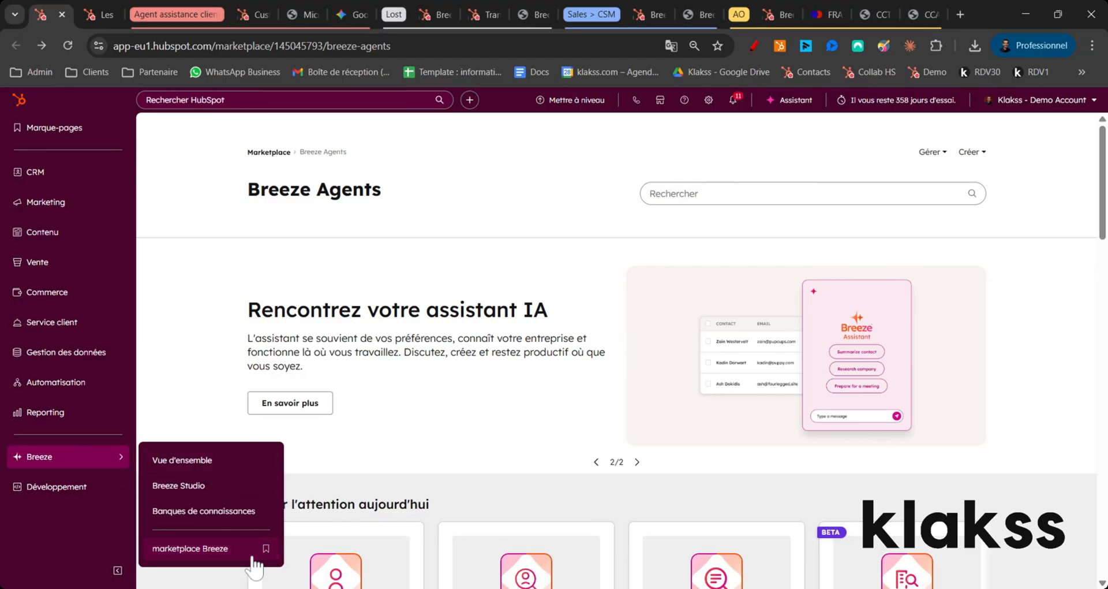
pyautogui.scroll(-10, 243, 312)
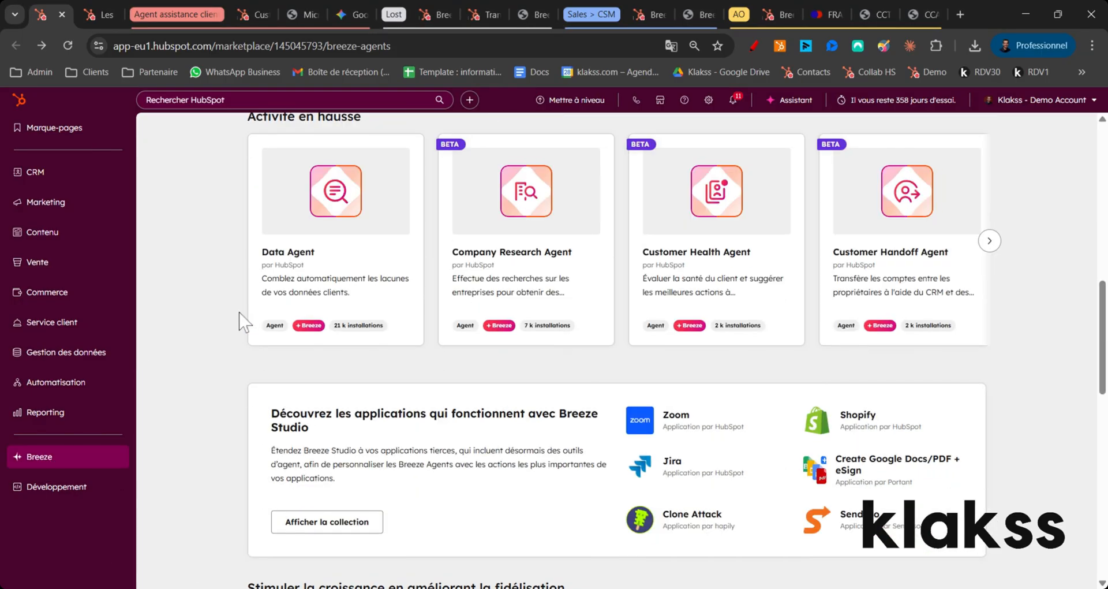
pyautogui.scroll(-8, 240, 321)
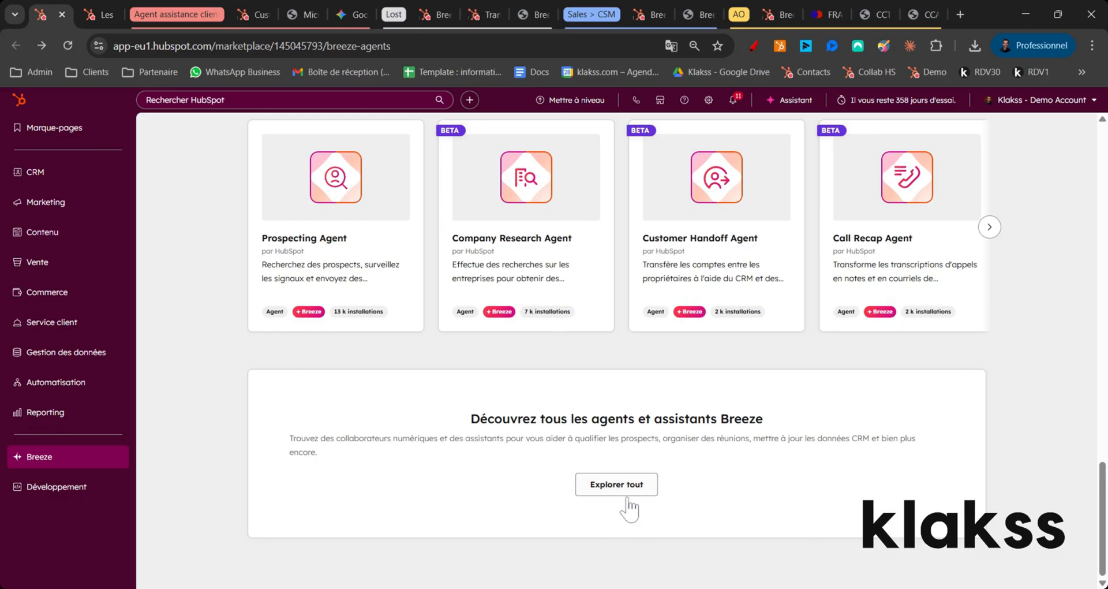
pyautogui.click(629, 498)
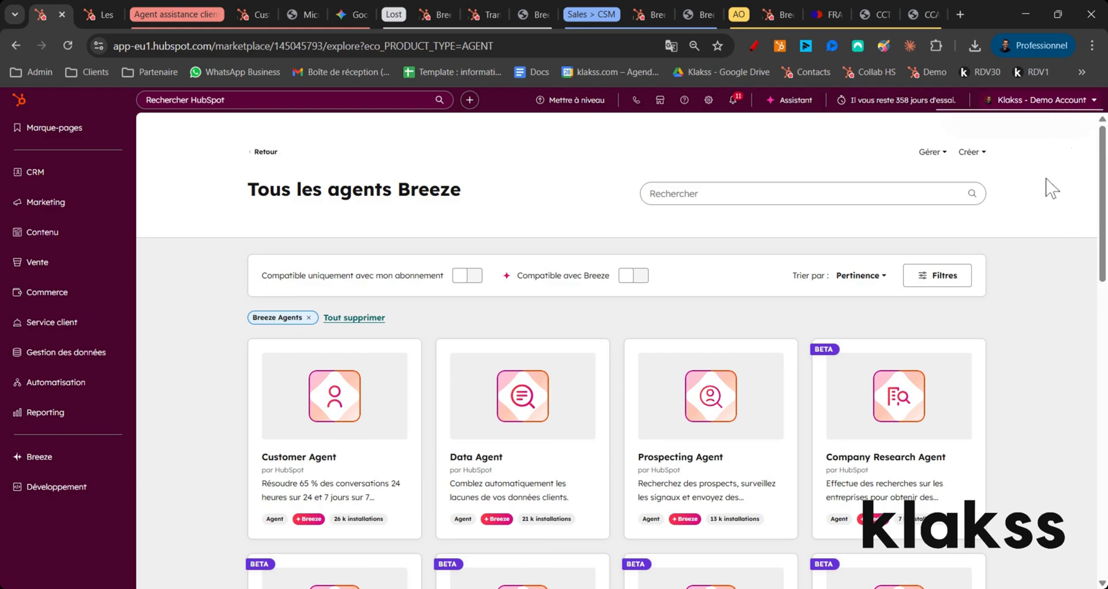
# Step: Check the available HubSpot credits in the account details, and close them
pyautogui.click(1048, 100)
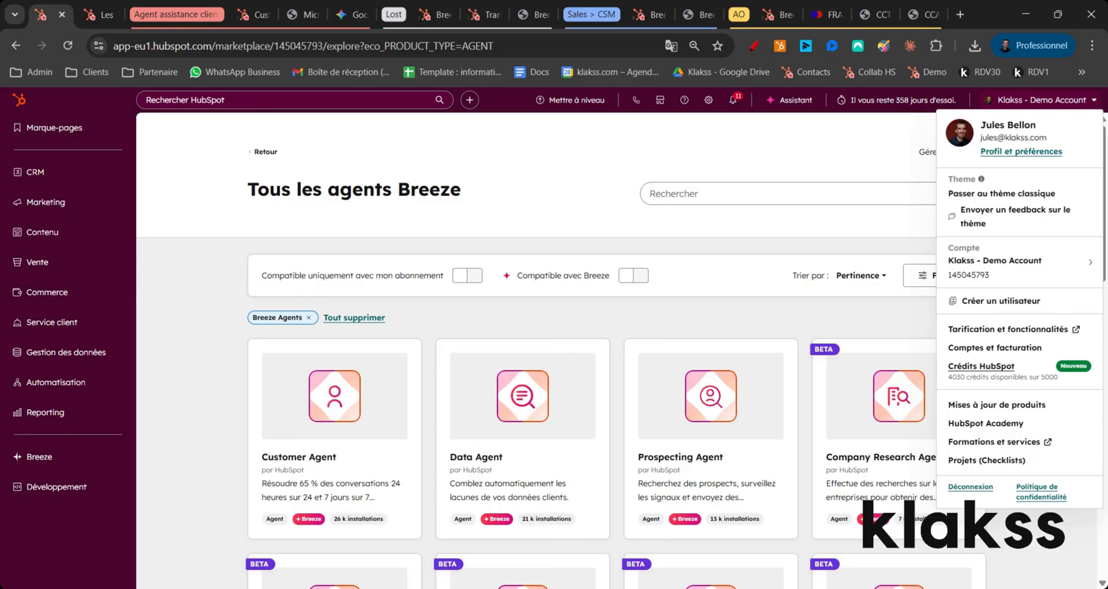
pyautogui.click(757, 326)
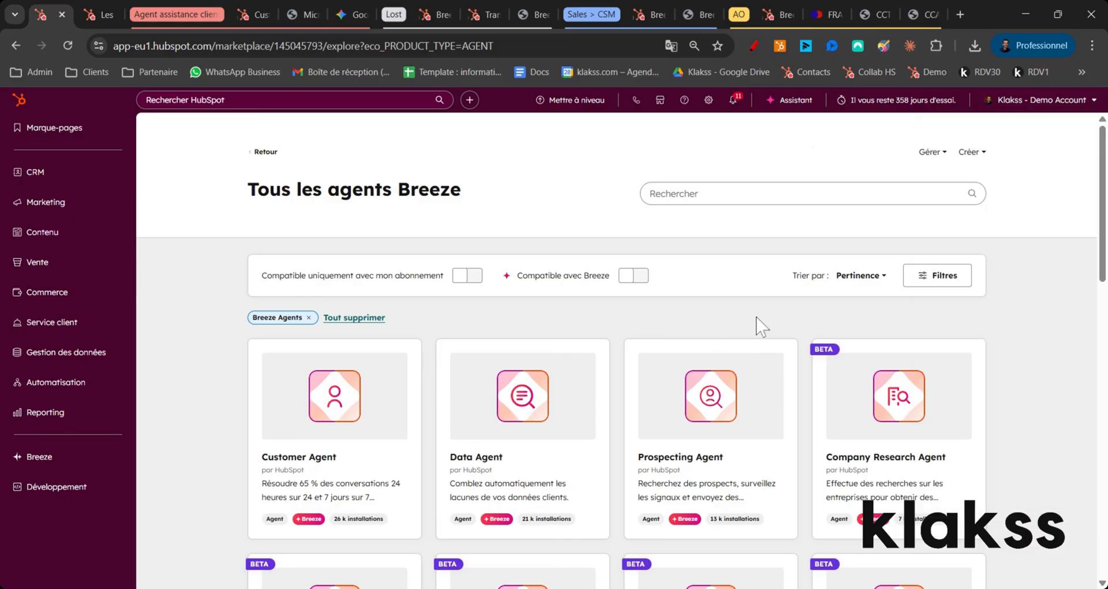
# Step: Browse the Breeze agents and open the Call Recap Agent listing
pyautogui.moveTo(1104, 207); pyautogui.dragTo(1104, 224)
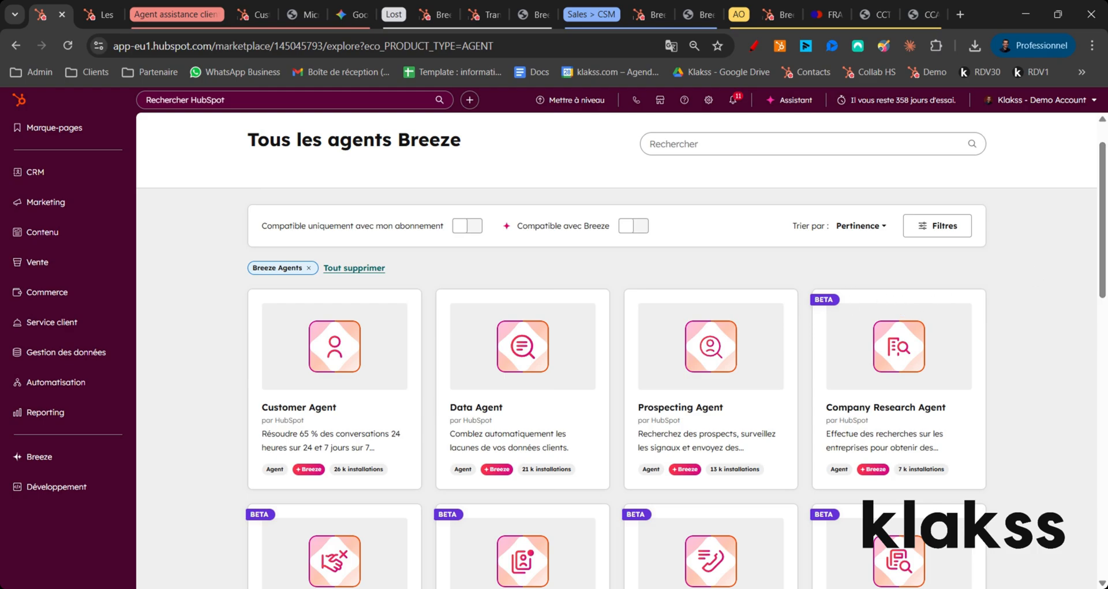
pyautogui.scroll(-3, 906, 312)
pyautogui.scroll(-4, 863, 353)
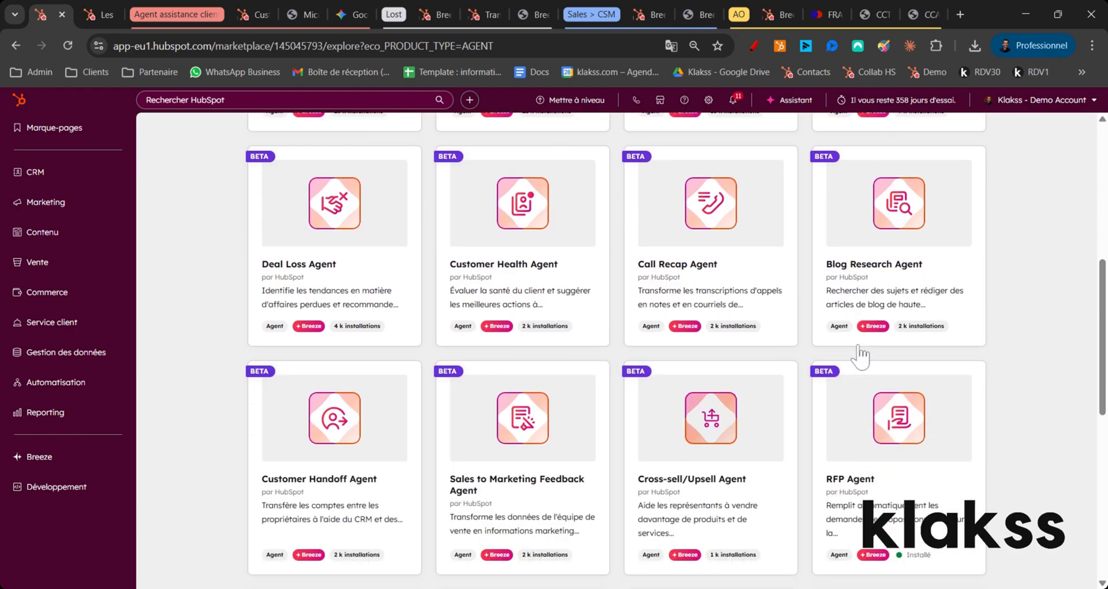
pyautogui.scroll(7, 883, 347)
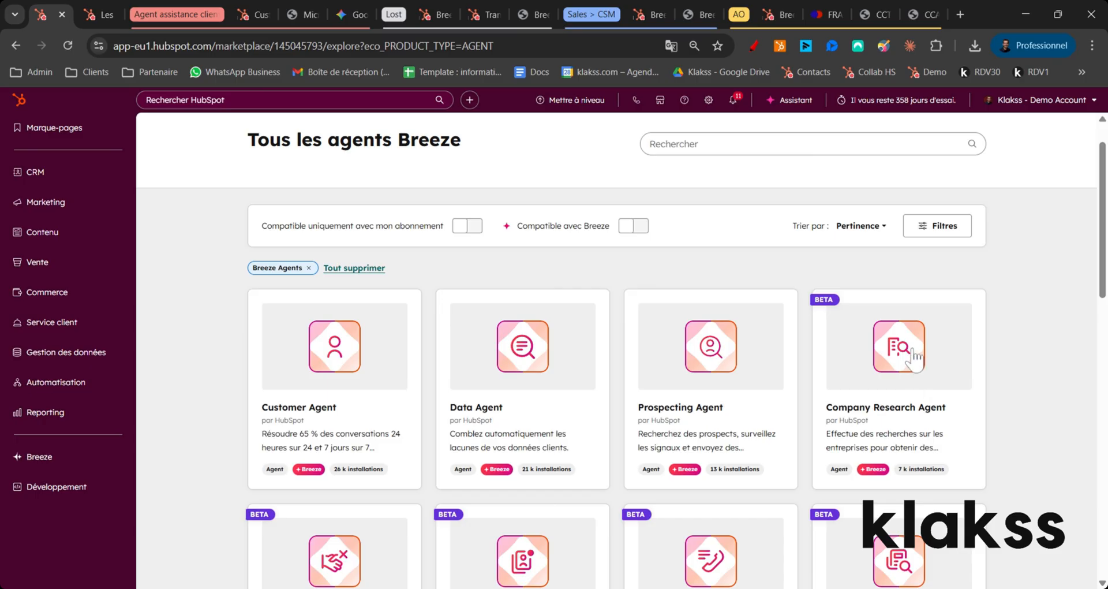
pyautogui.scroll(-4, 962, 373)
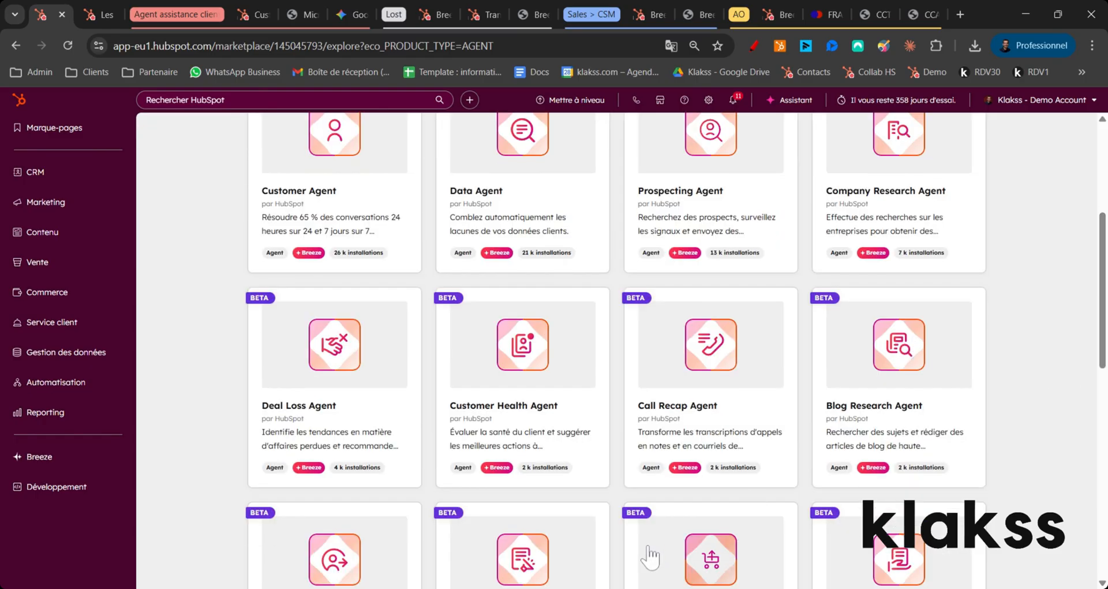
pyautogui.click(716, 362)
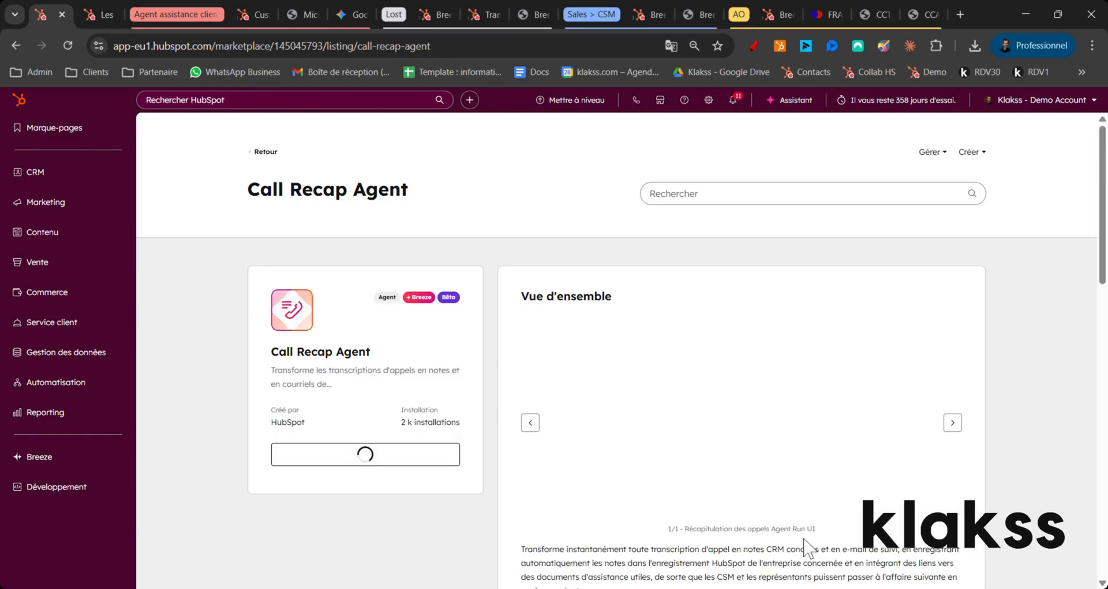
# Step: Read the Tarification section of the Call Recap Agent listing for its HubSpot credit usage
pyautogui.scroll(-6, 802, 438)
pyautogui.scroll(-6, 795, 372)
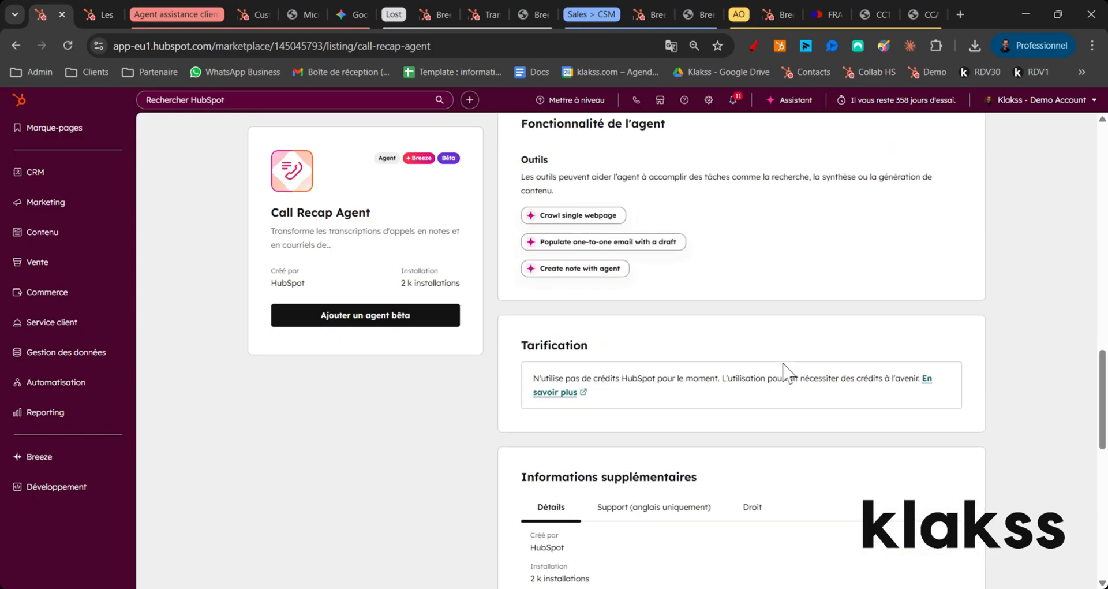
pyautogui.moveTo(514, 258); pyautogui.dragTo(759, 314)
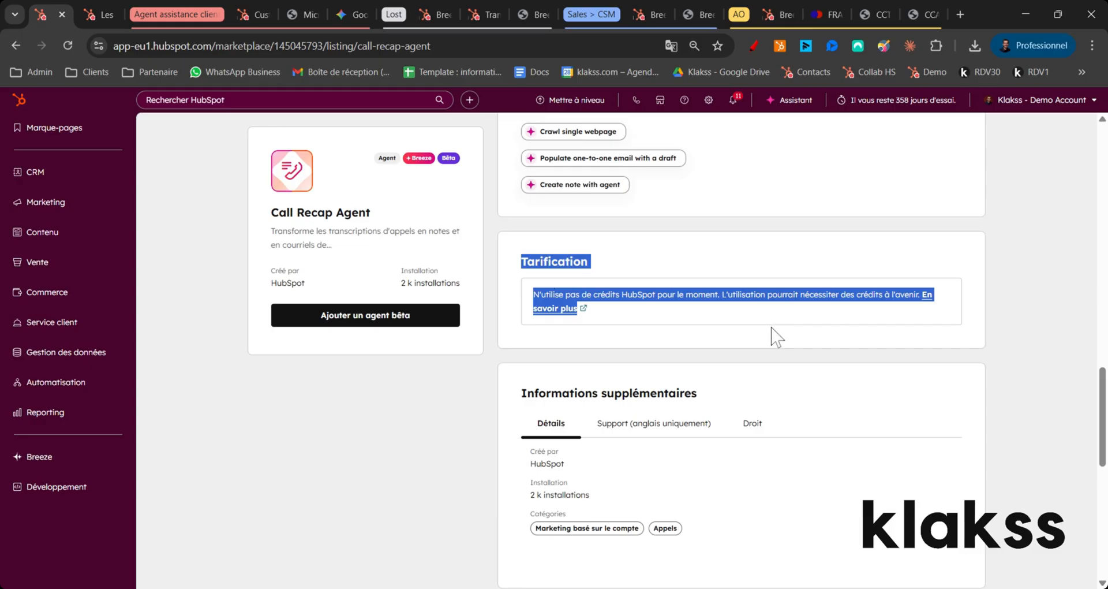
pyautogui.click(778, 337)
pyautogui.scroll(10, 722, 324)
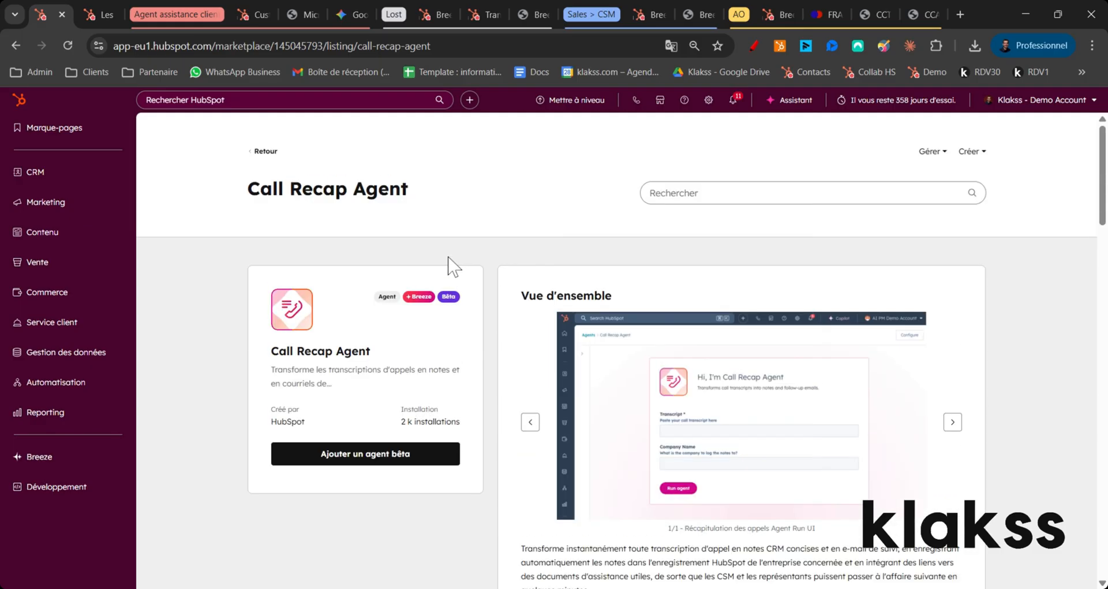
# Step: Return to the list of all Breeze agents and review the account's HubSpot credits
pyautogui.click(257, 151)
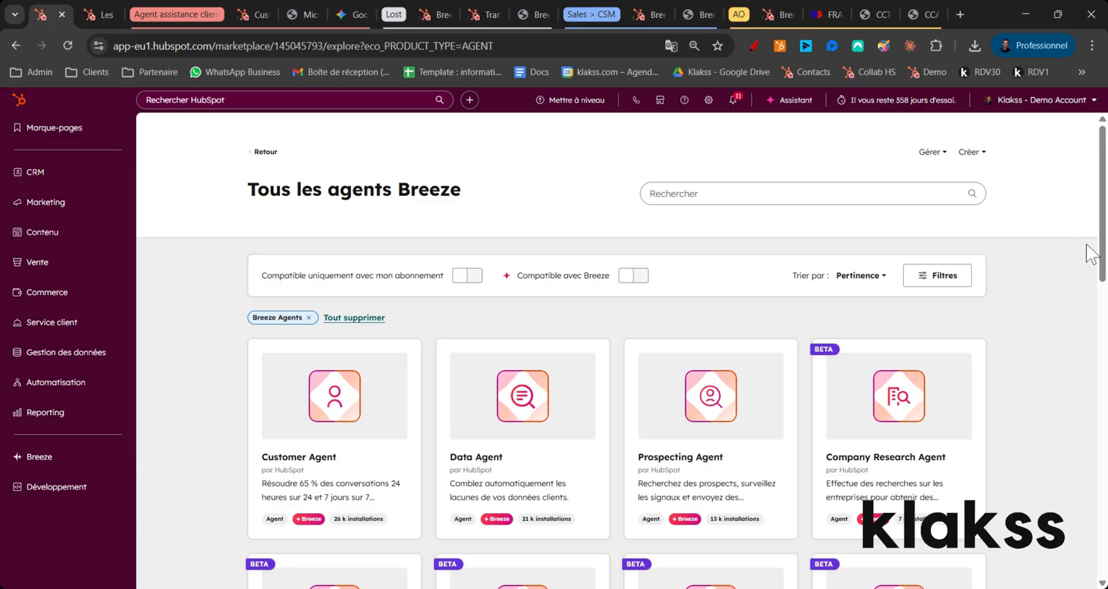
pyautogui.click(1073, 101)
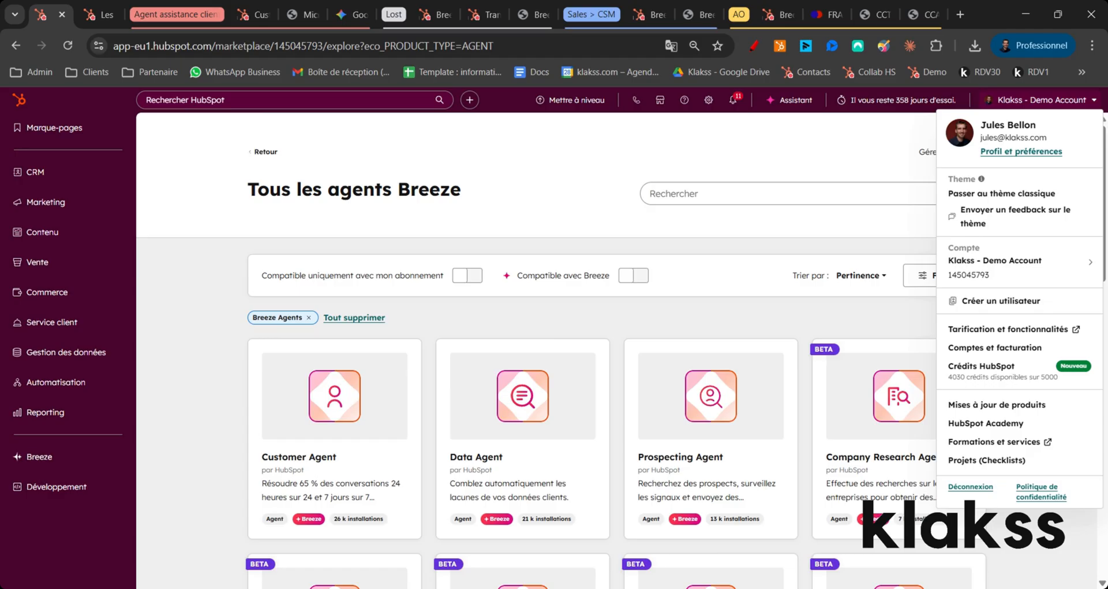
pyautogui.click(184, 321)
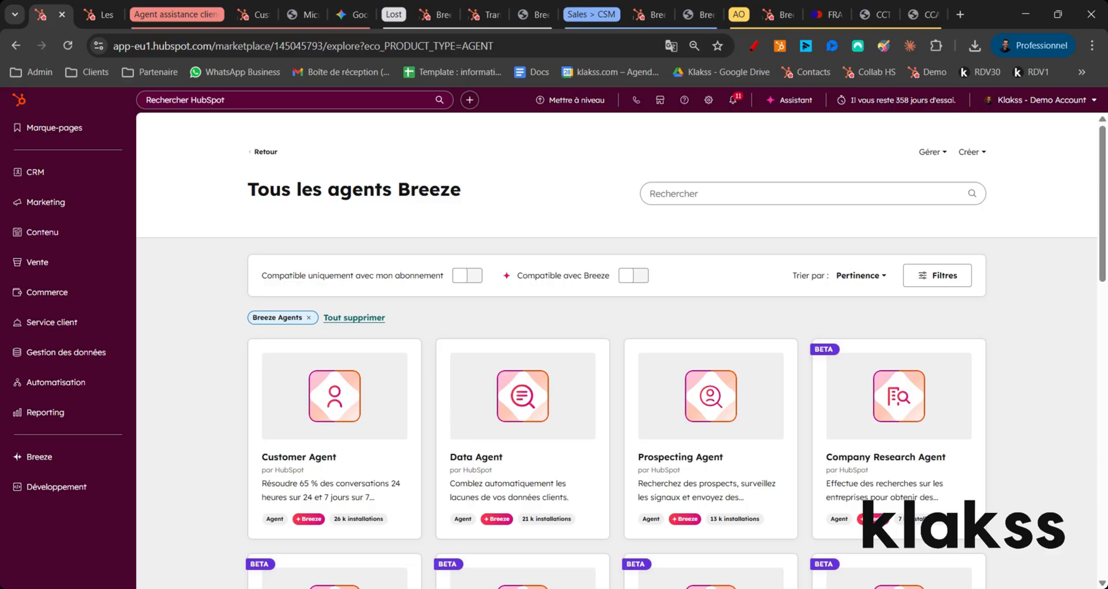
# Step: Find the Cross-sell/Upsell Agent among the Breeze agents and open its listing
pyautogui.scroll(-2, 577, 301)
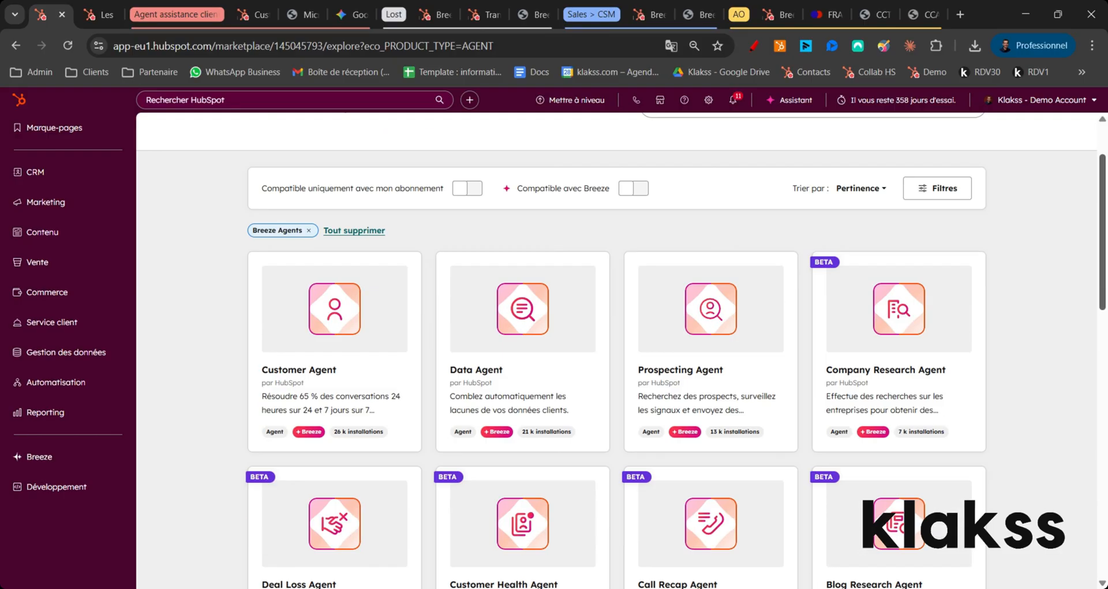
pyautogui.scroll(-3, 1095, 334)
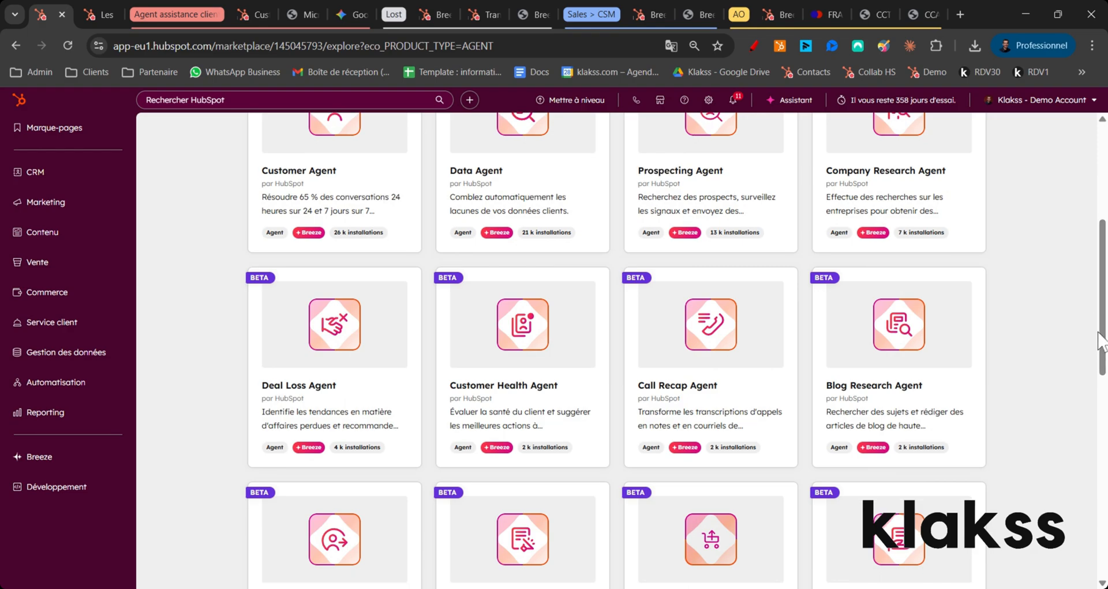
pyautogui.scroll(-4, 1099, 340)
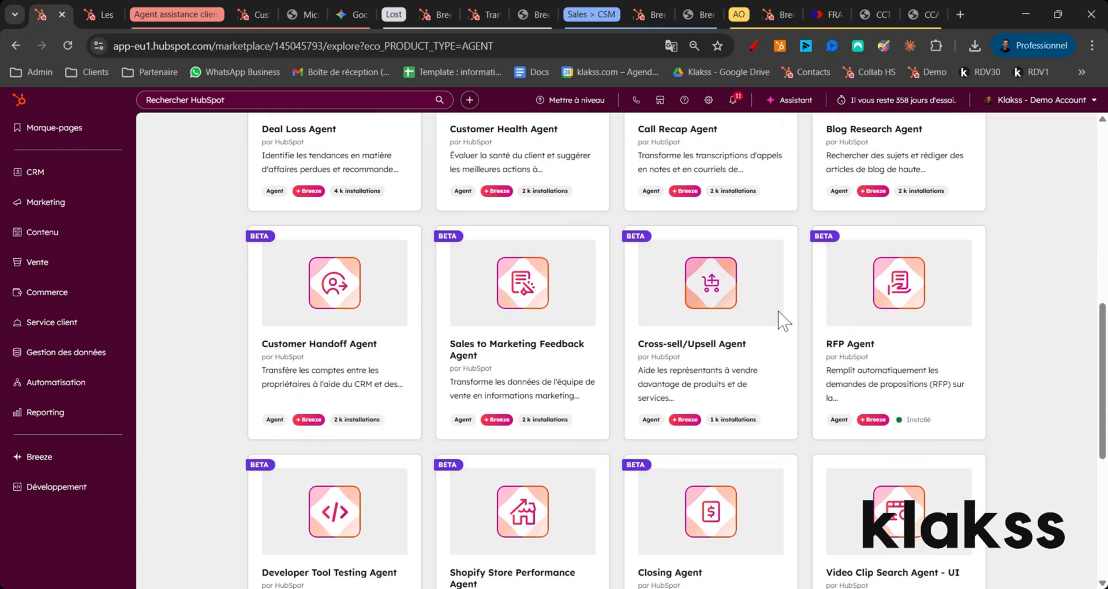
pyautogui.click(705, 297)
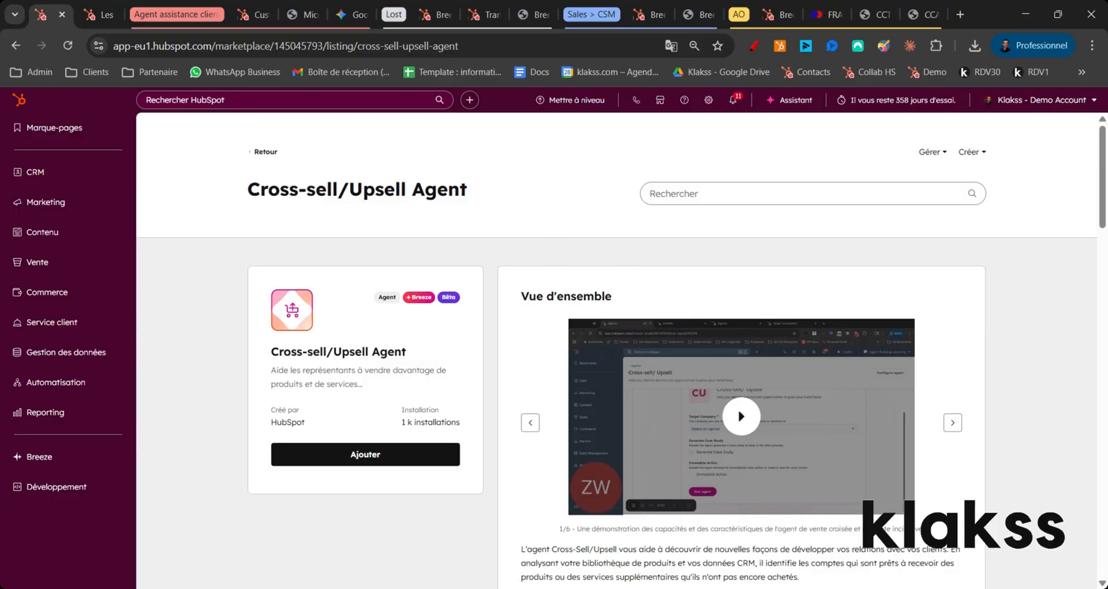
# Step: Review the overview and features in the Cross-sell/Upsell Agent listing
pyautogui.moveTo(260, 190); pyautogui.dragTo(316, 190)
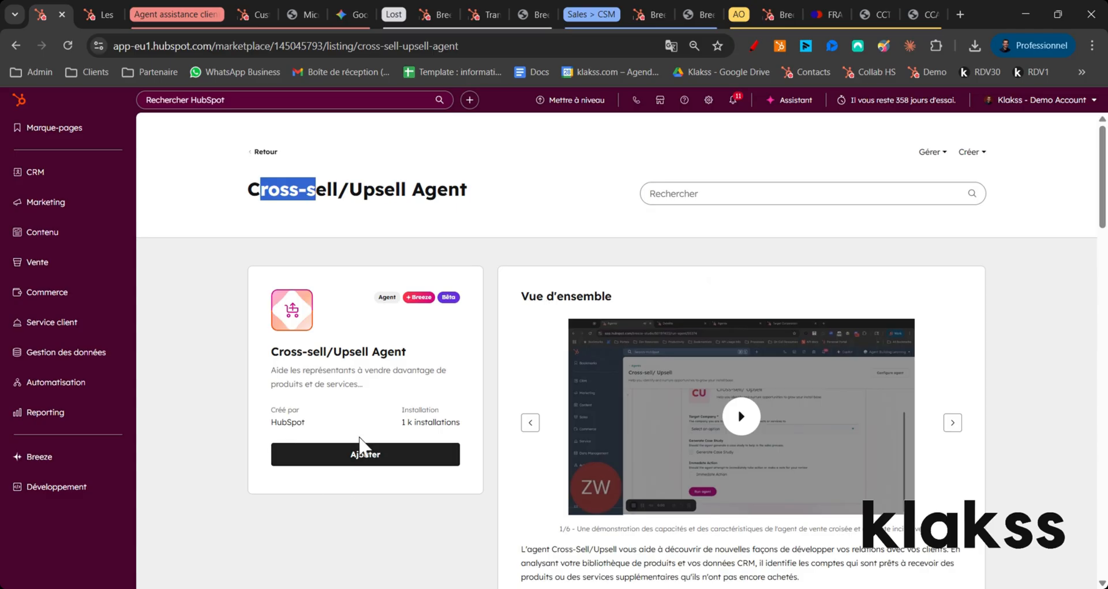
pyautogui.scroll(-1, 802, 398)
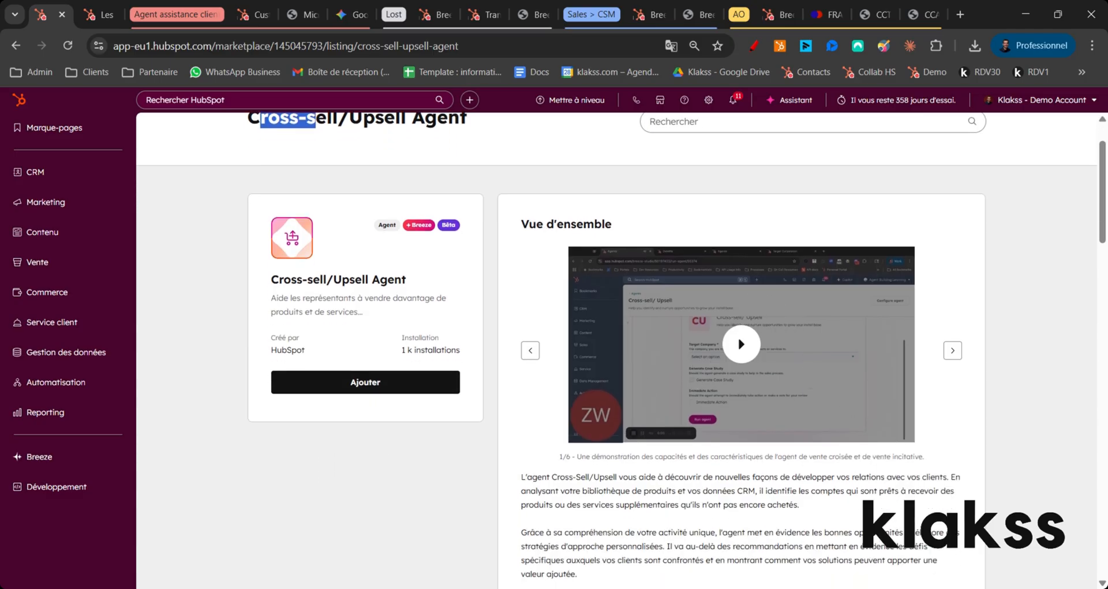
pyautogui.scroll(-6, 757, 511)
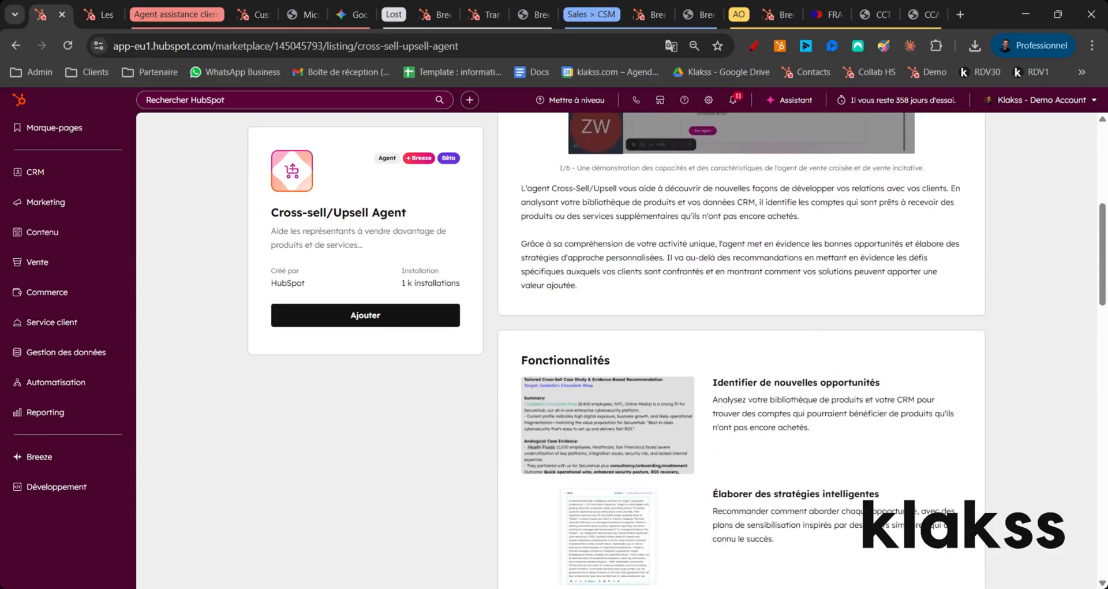
pyautogui.scroll(-3, 757, 512)
pyautogui.scroll(9, 758, 512)
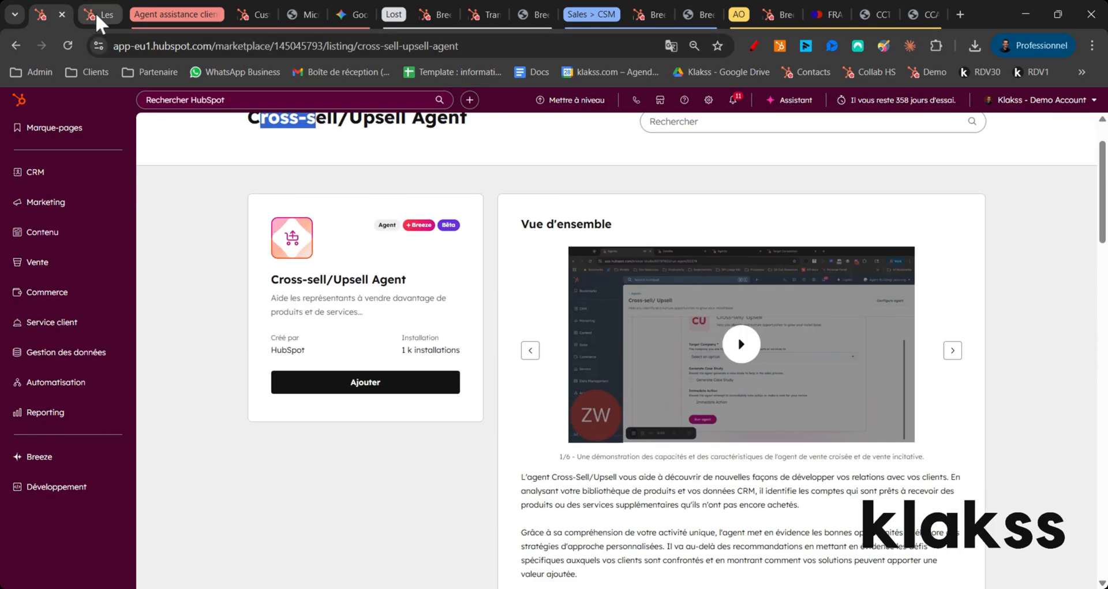
# Step: Switch to the already open customer agent settings page and check the account's HubSpot credits there
pyautogui.click(247, 15)
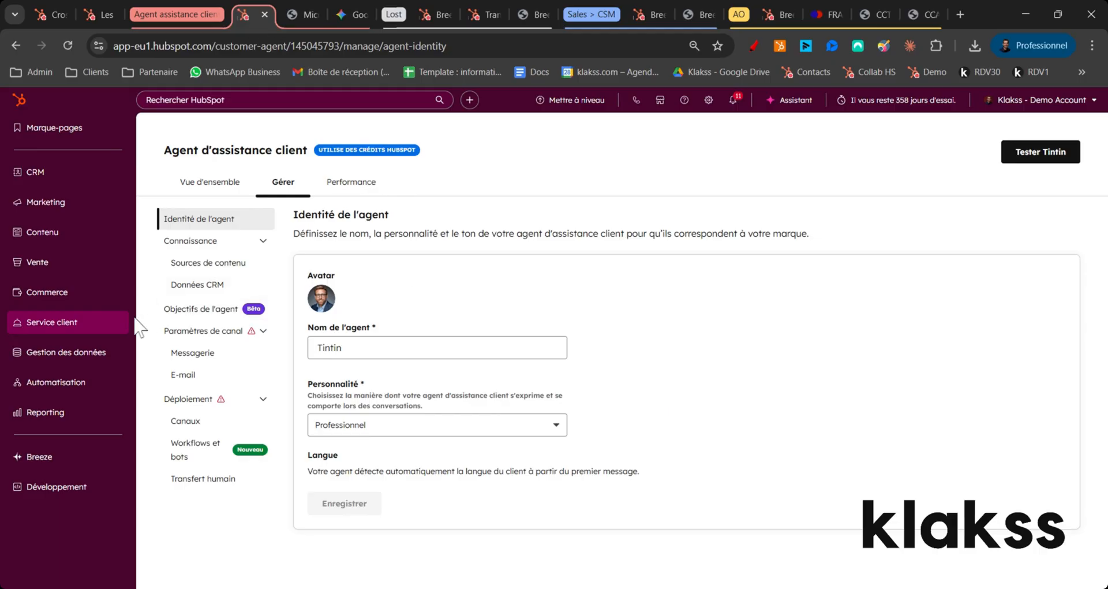
pyautogui.moveTo(63, 326)
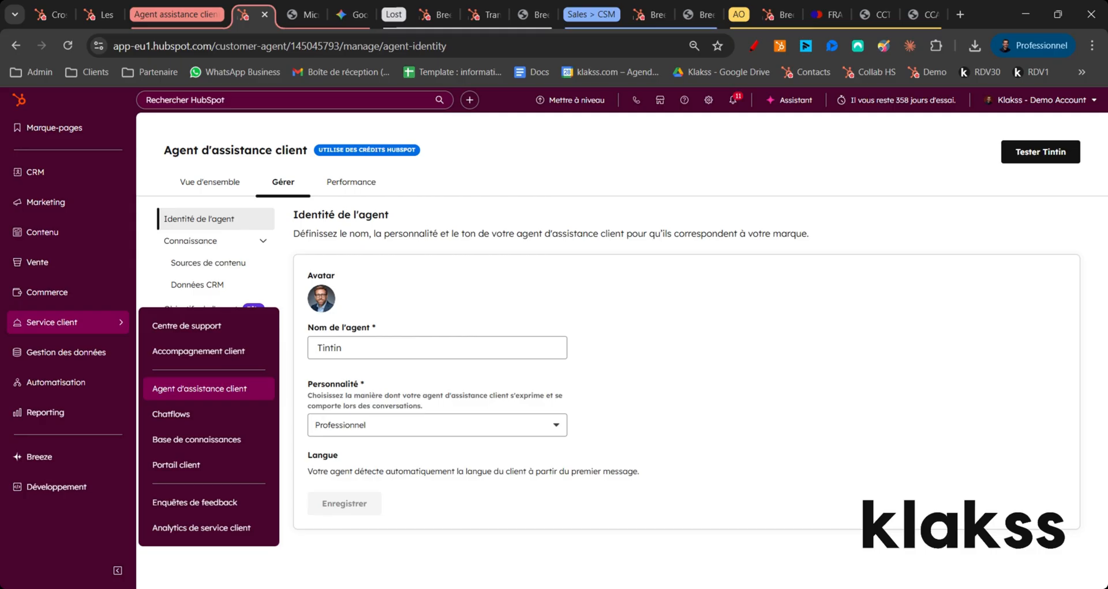
pyautogui.click(1080, 107)
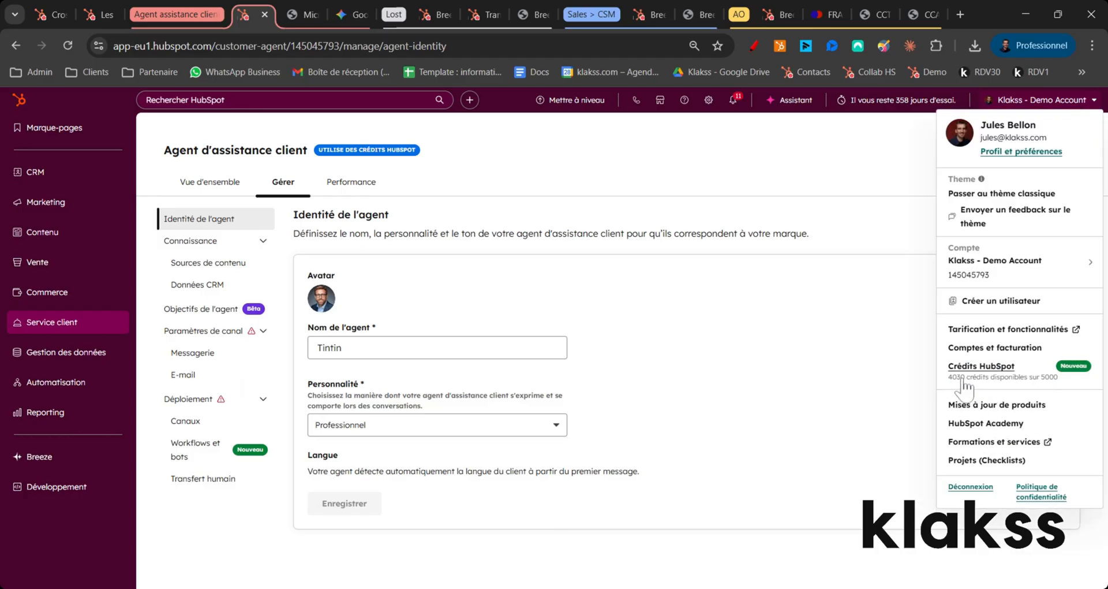
pyautogui.click(673, 190)
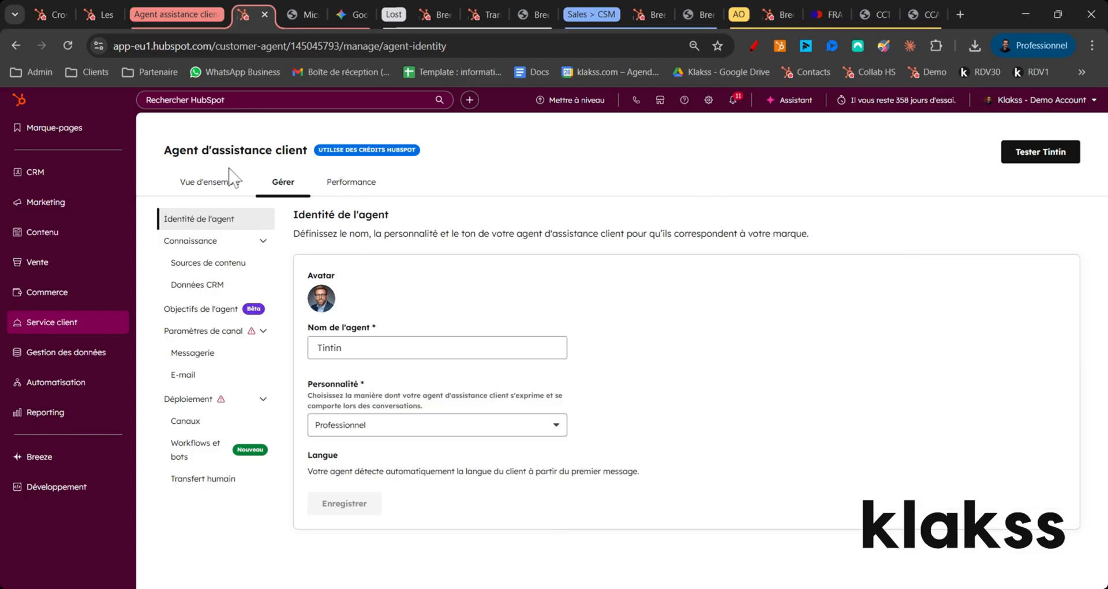
# Step: Examine the customer agent's overview page, including its getting-started tasks for testing, human handoff, deployment and actions
pyautogui.click(229, 173)
pyautogui.scroll(-2, 497, 338)
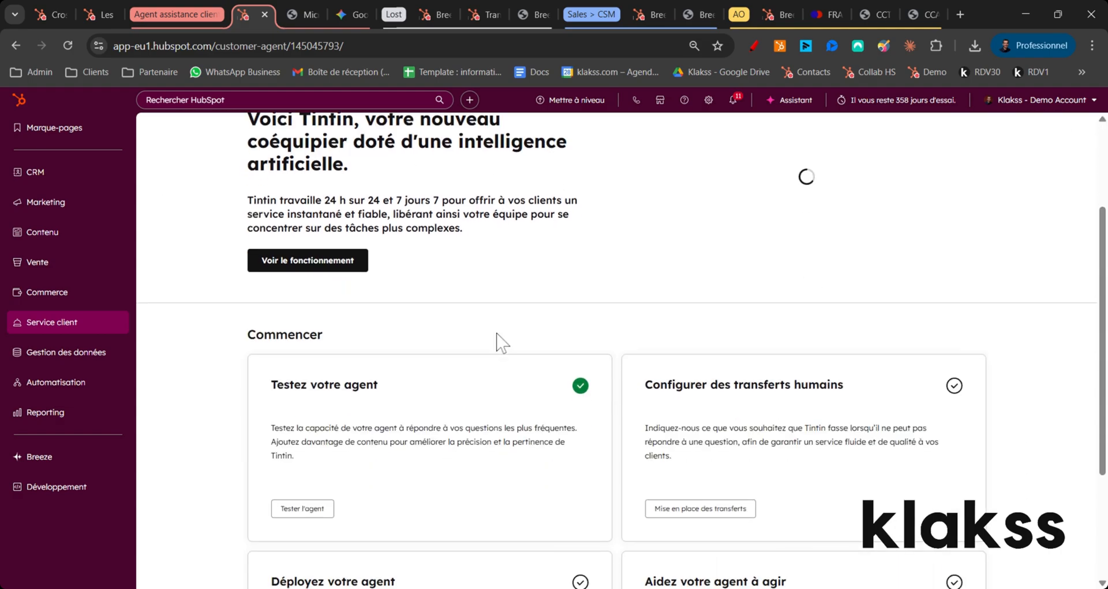
pyautogui.scroll(-3, 640, 285)
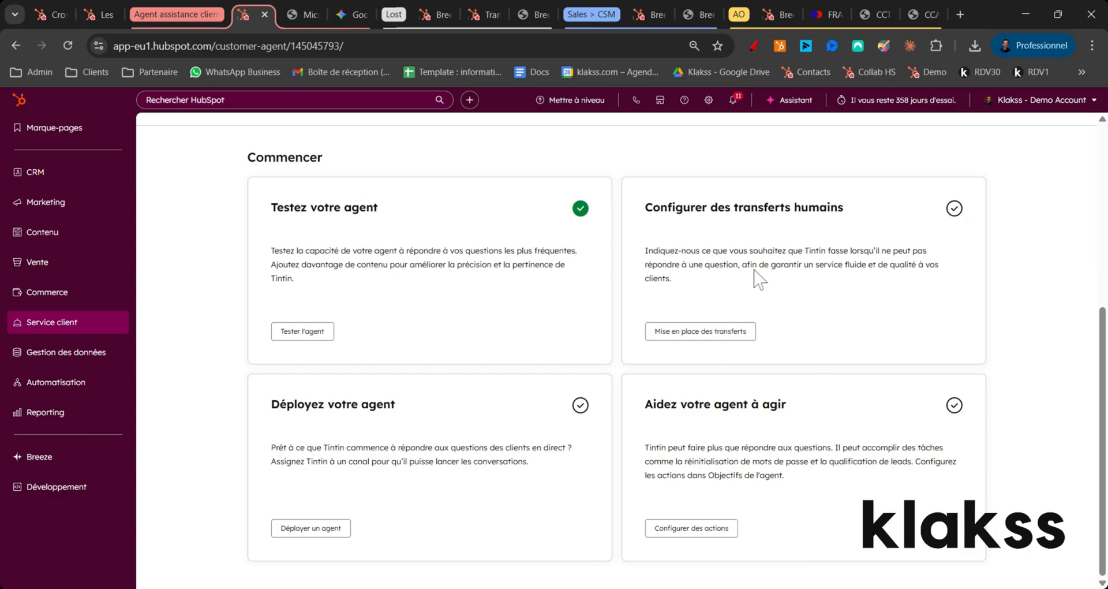
pyautogui.scroll(6, 595, 269)
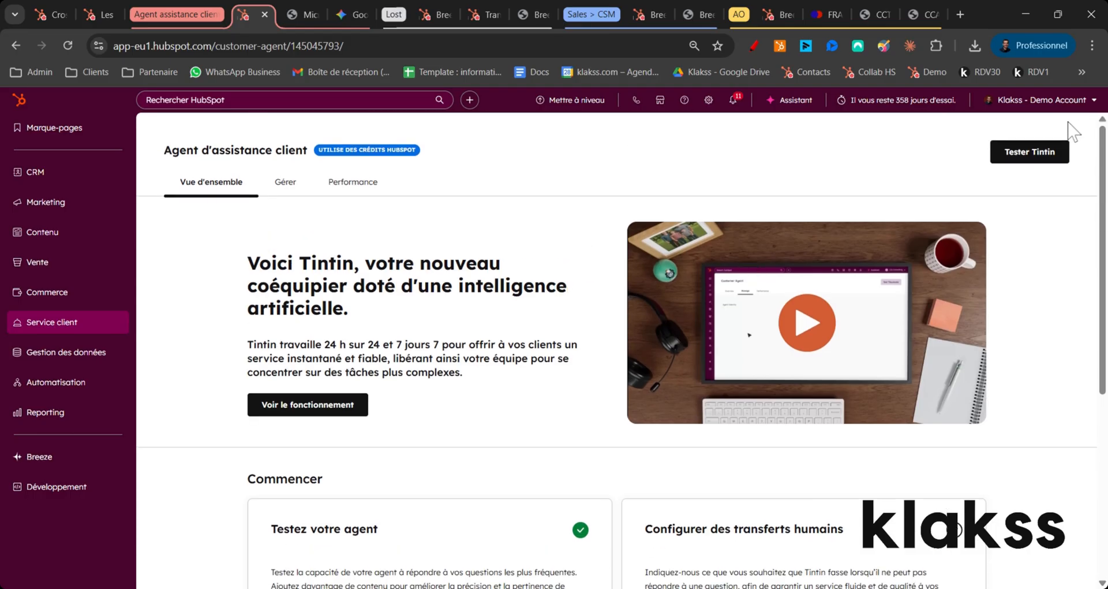
# Step: Return to the customer agent's management settings and open its content sources
pyautogui.click(284, 184)
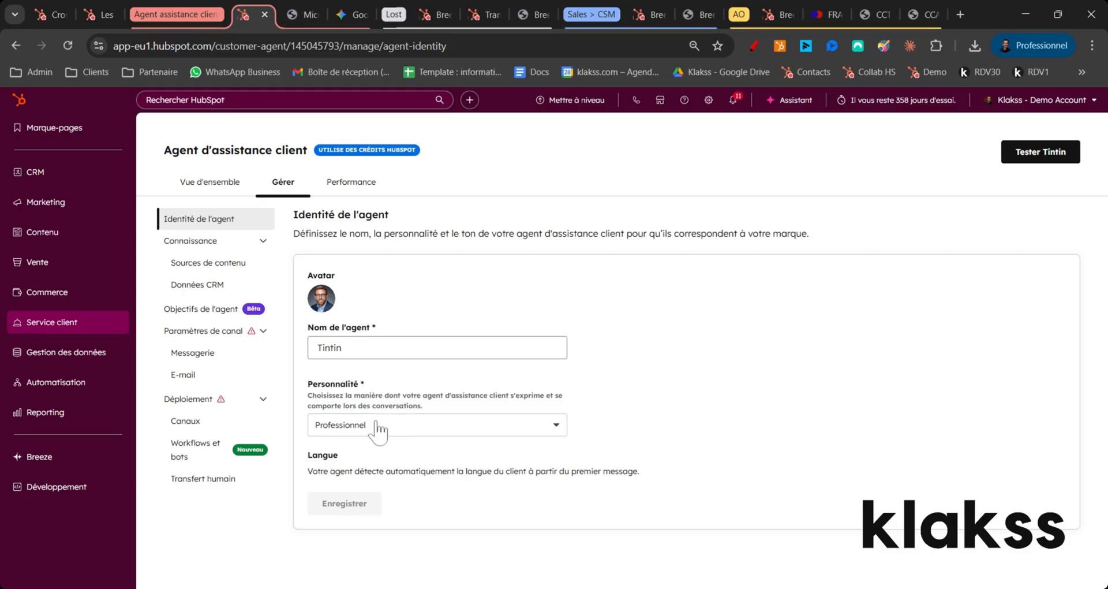
pyautogui.click(226, 269)
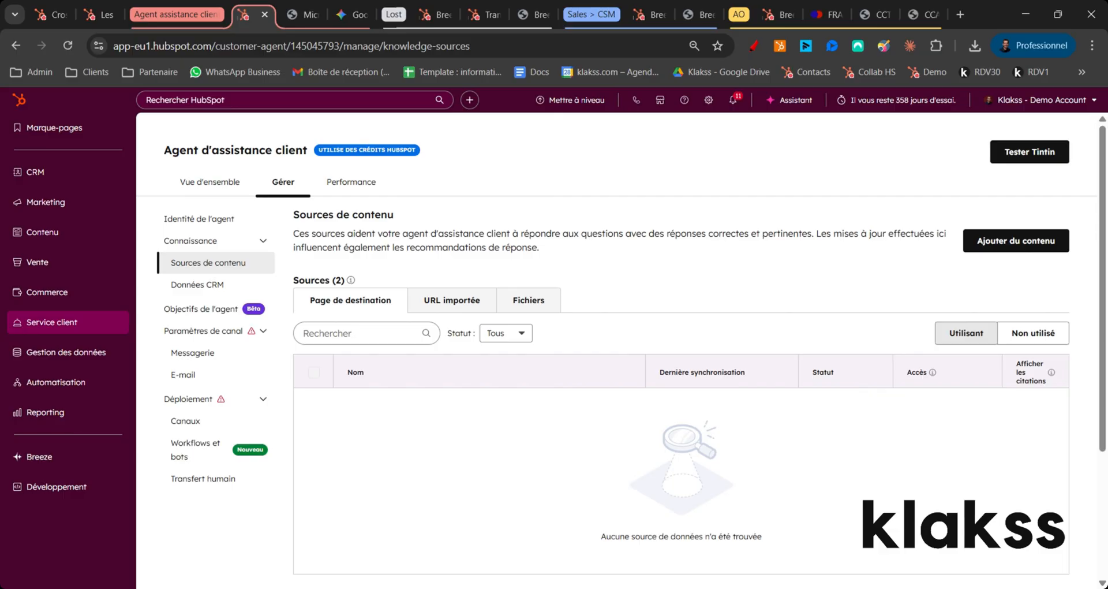
# Step: Switch to the open Ariane5_Users-Manual_October2016_Red.pdf and skim forward to page 78
pyautogui.click(296, 18)
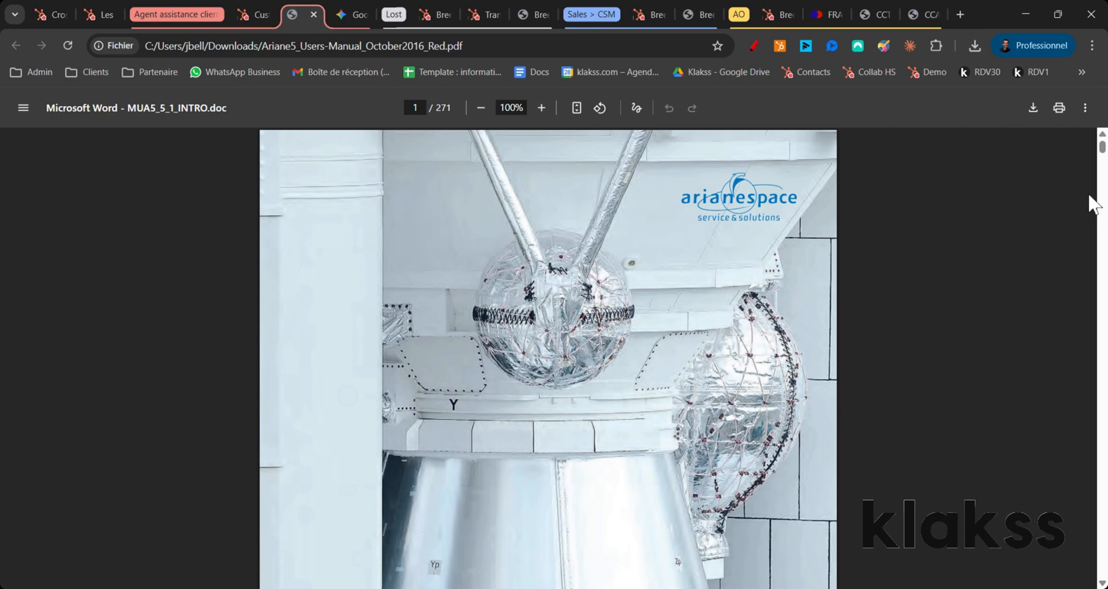
pyautogui.moveTo(1102, 146); pyautogui.dragTo(1105, 277)
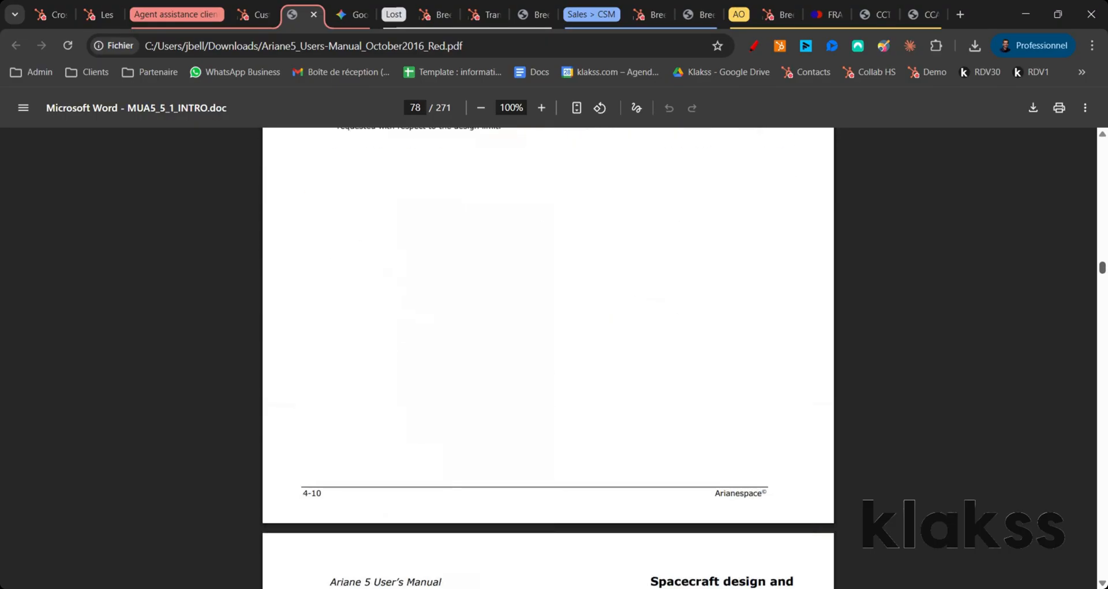
# Step: Look at the Gemini conversation about technical questions on the Ariane 5 manual, and return to the customer agent's content sources
pyautogui.click(350, 15)
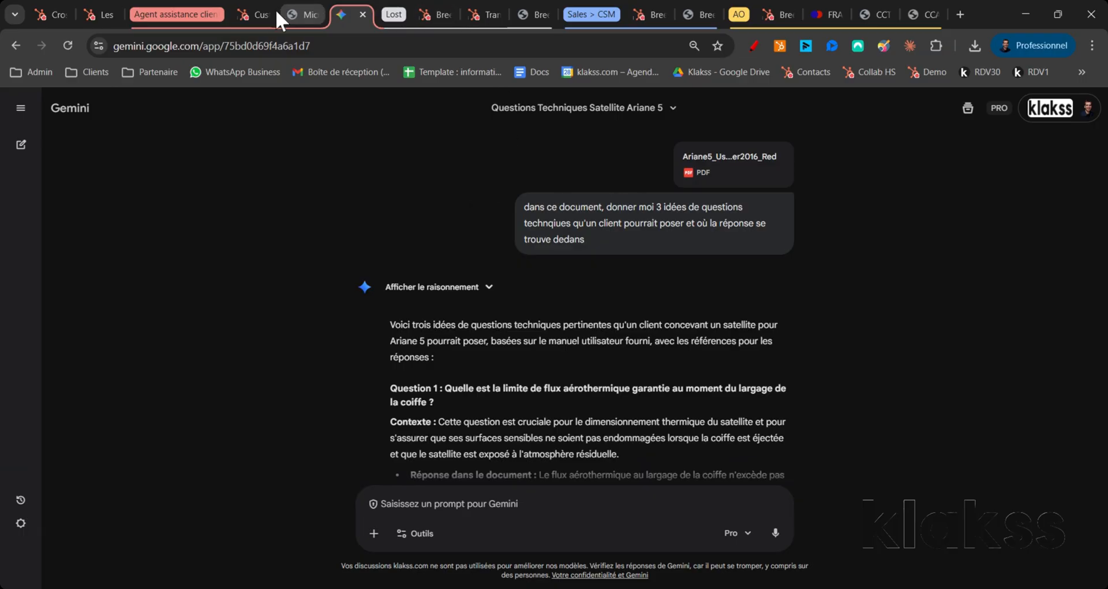
pyautogui.click(251, 13)
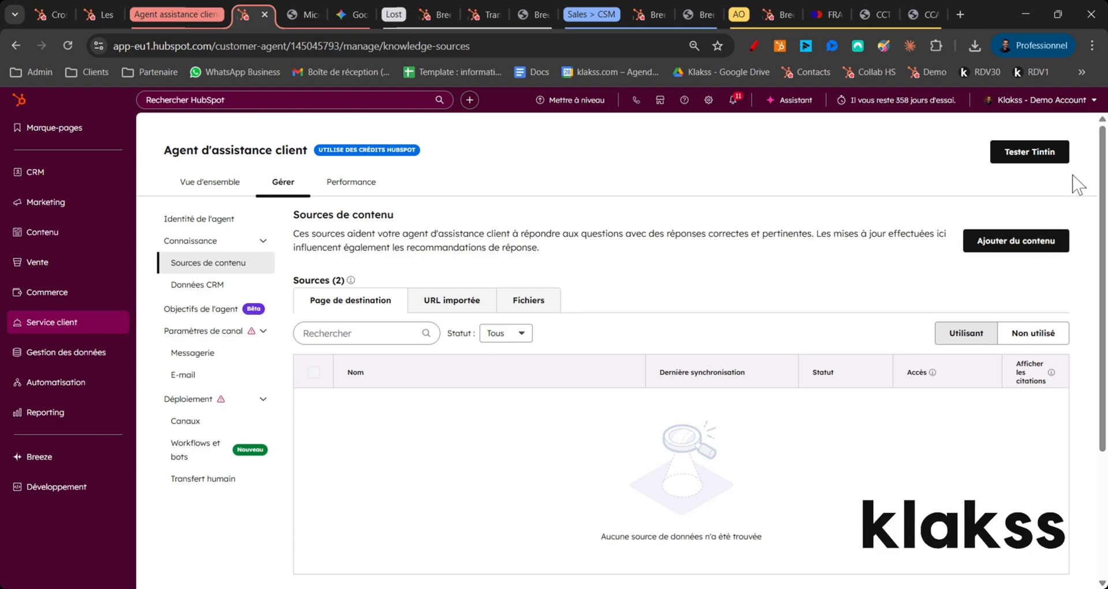
# Step: Start adding content to the agent and check which HubSpot content can be synchronised, leaving without selecting any
pyautogui.click(994, 237)
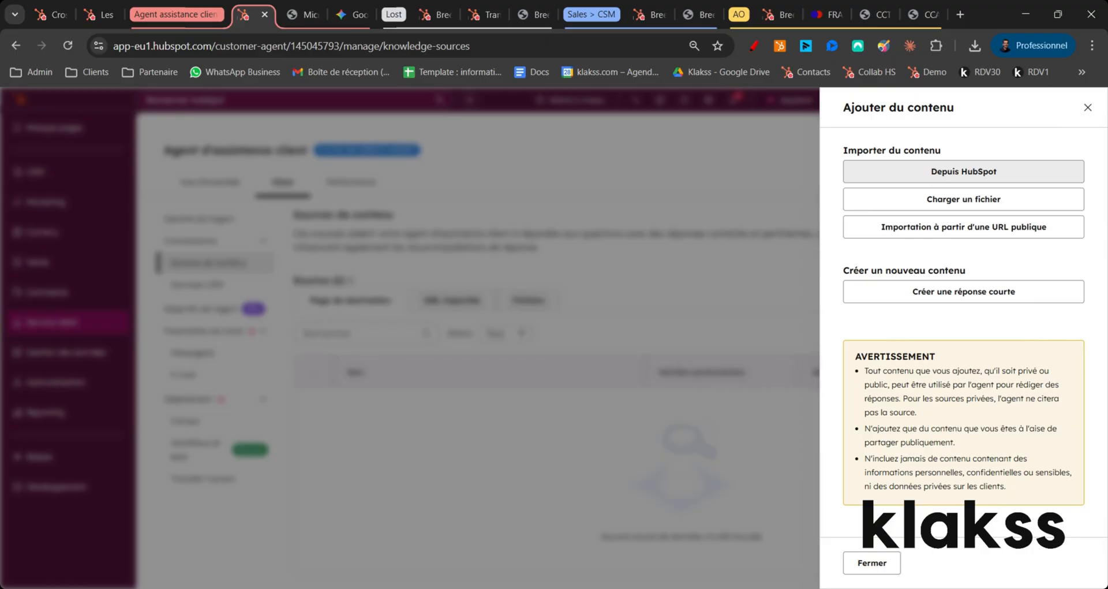
pyautogui.click(980, 176)
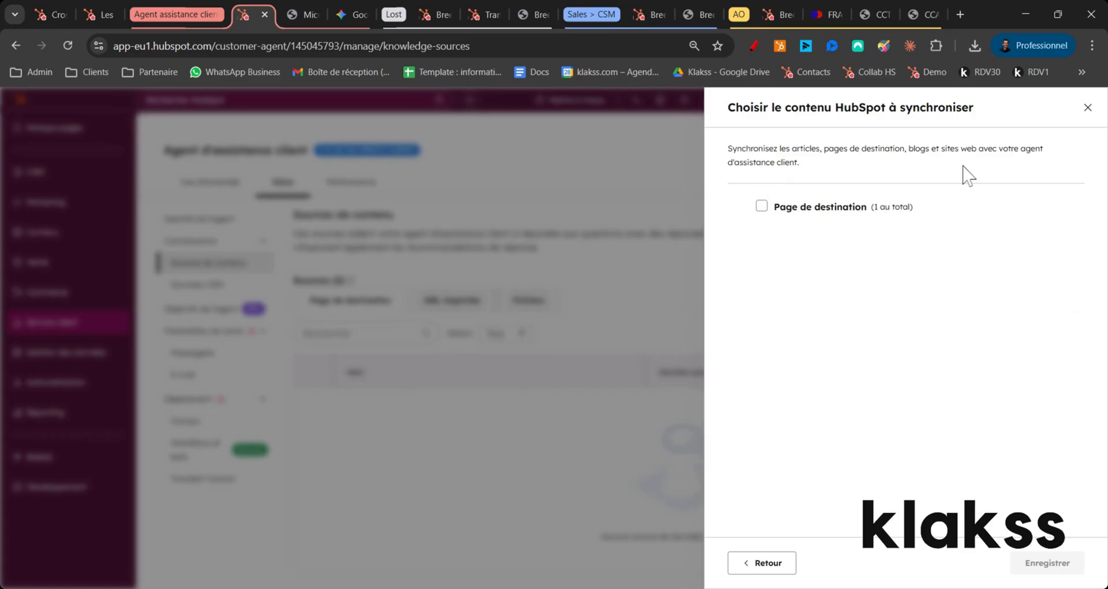
pyautogui.click(1090, 111)
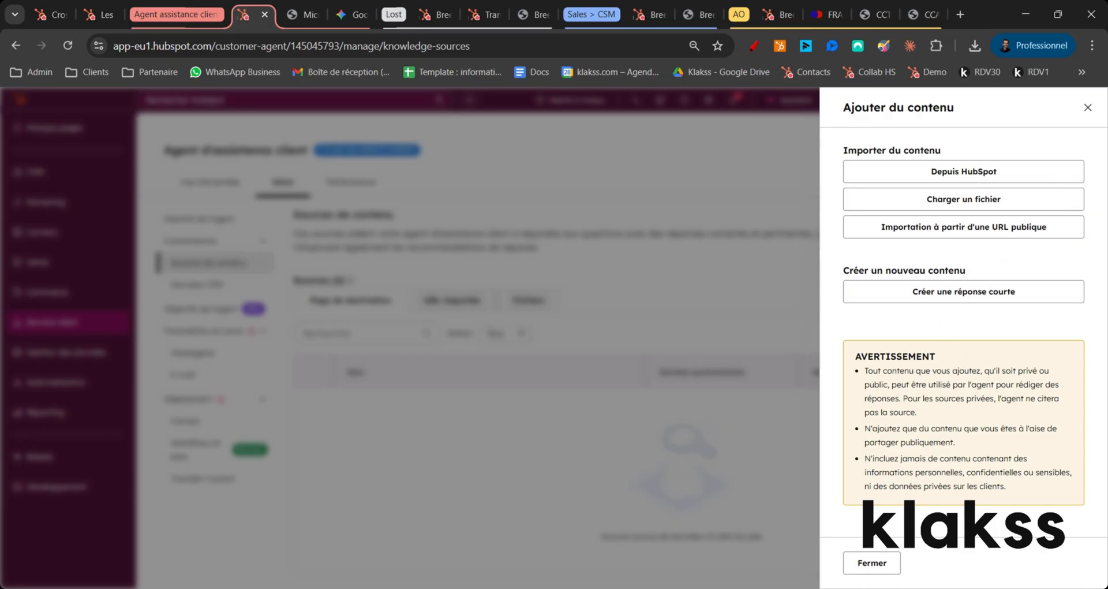
# Step: View the form for creating a short answer as new agent content and close it without creating anything
pyautogui.moveTo(864, 270); pyautogui.dragTo(939, 270)
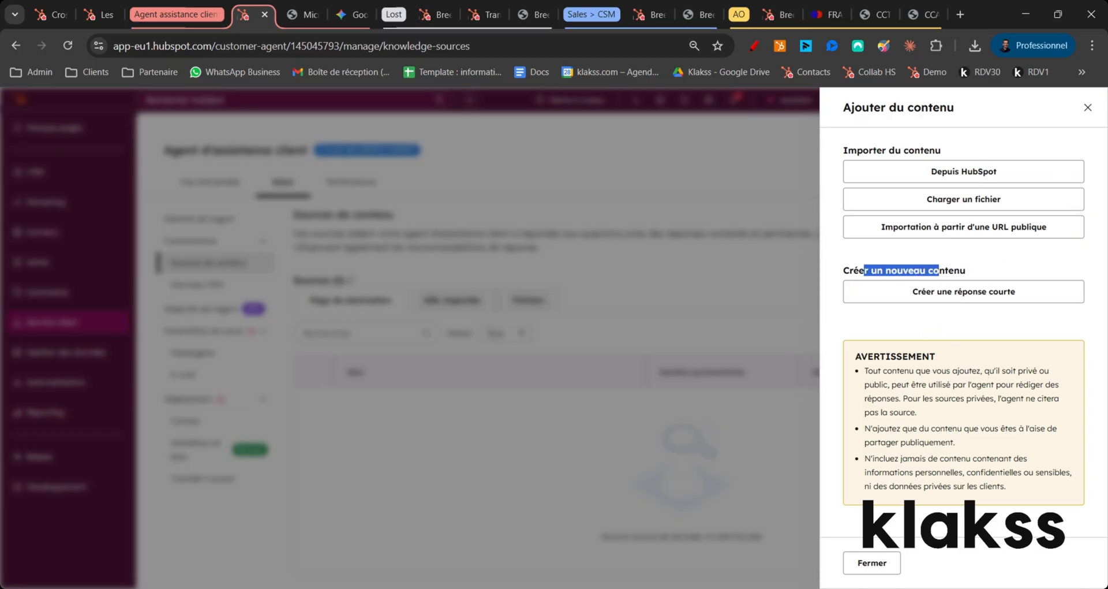
pyautogui.click(963, 294)
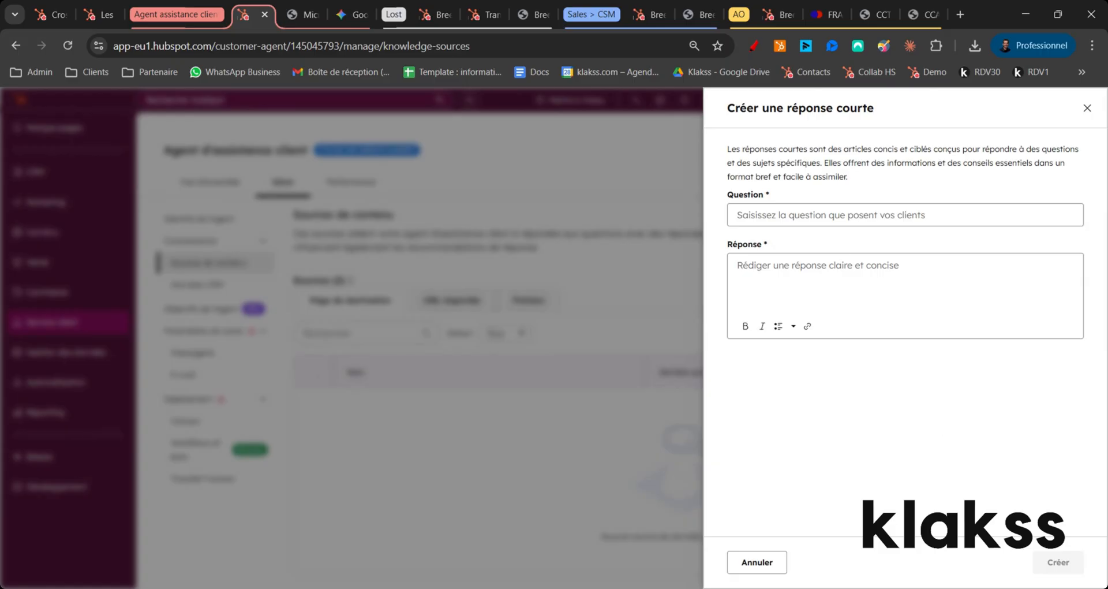
pyautogui.click(905, 215)
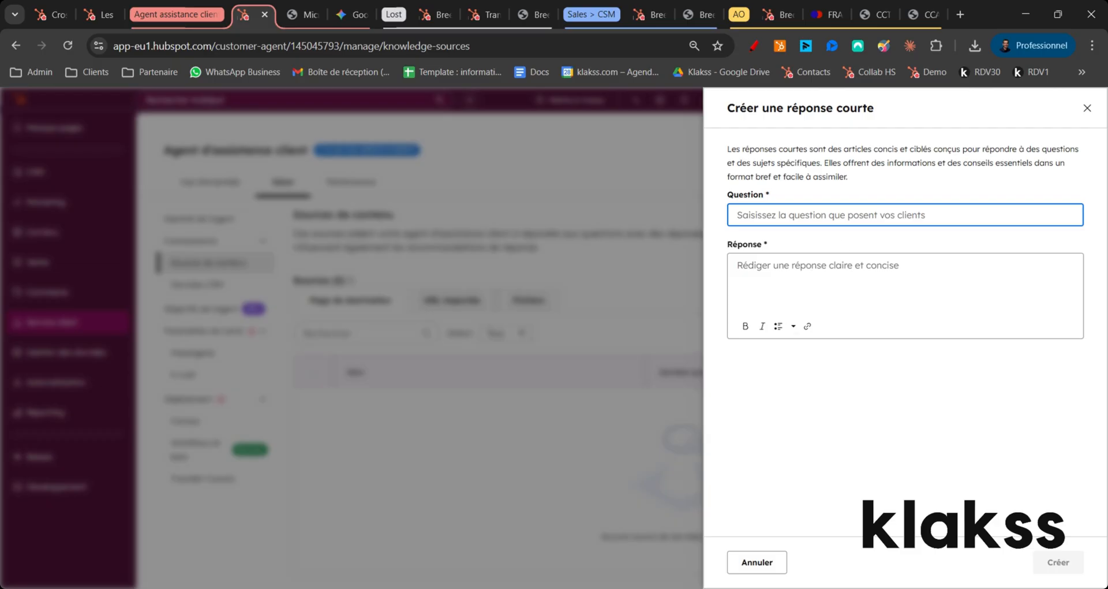
pyautogui.click(1088, 108)
pyautogui.click(1087, 108)
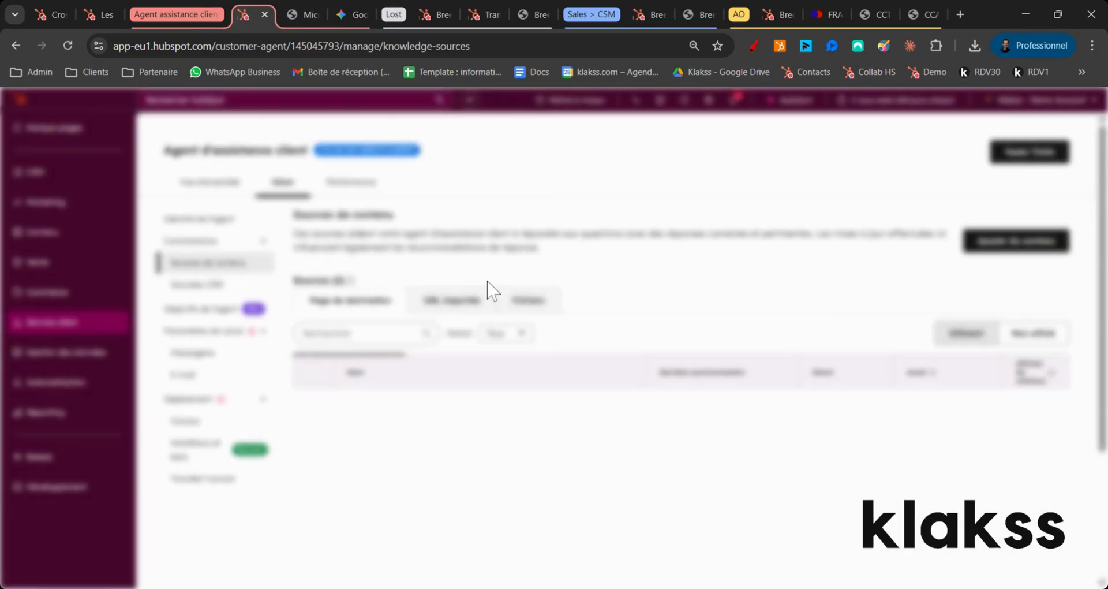
# Step: Review the agent's imported URL sources, file sources and CRM data page, and return to the file sources
pyautogui.click(441, 305)
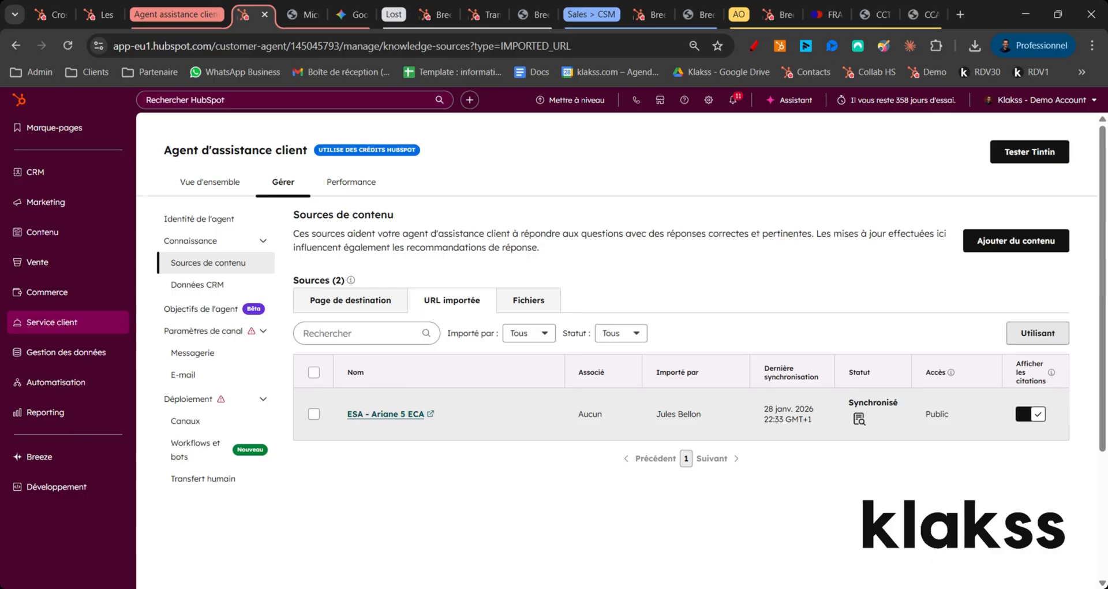
pyautogui.click(532, 306)
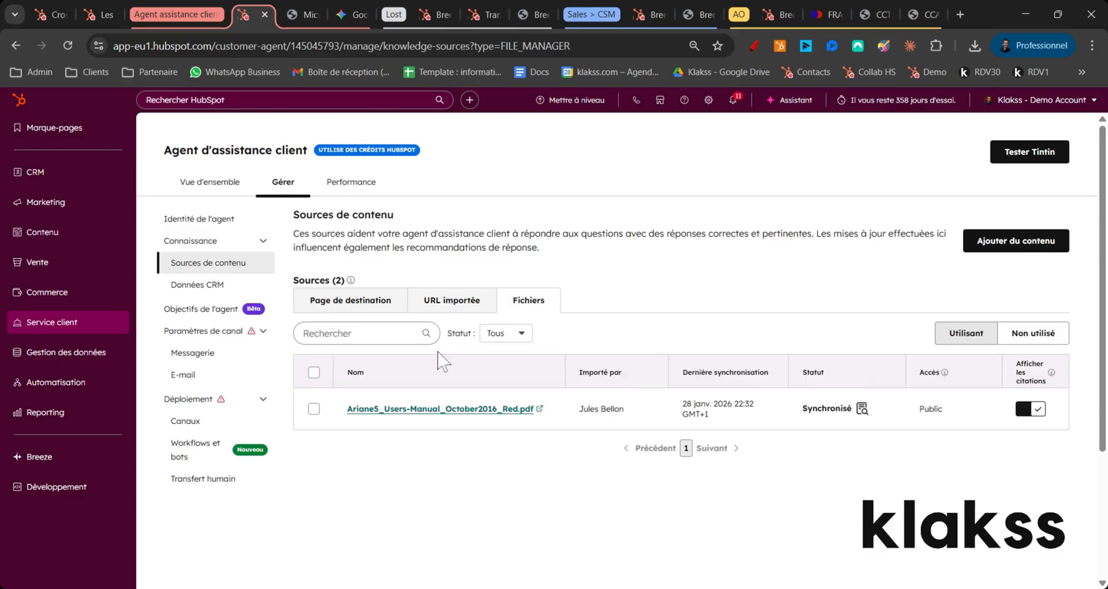
pyautogui.click(197, 285)
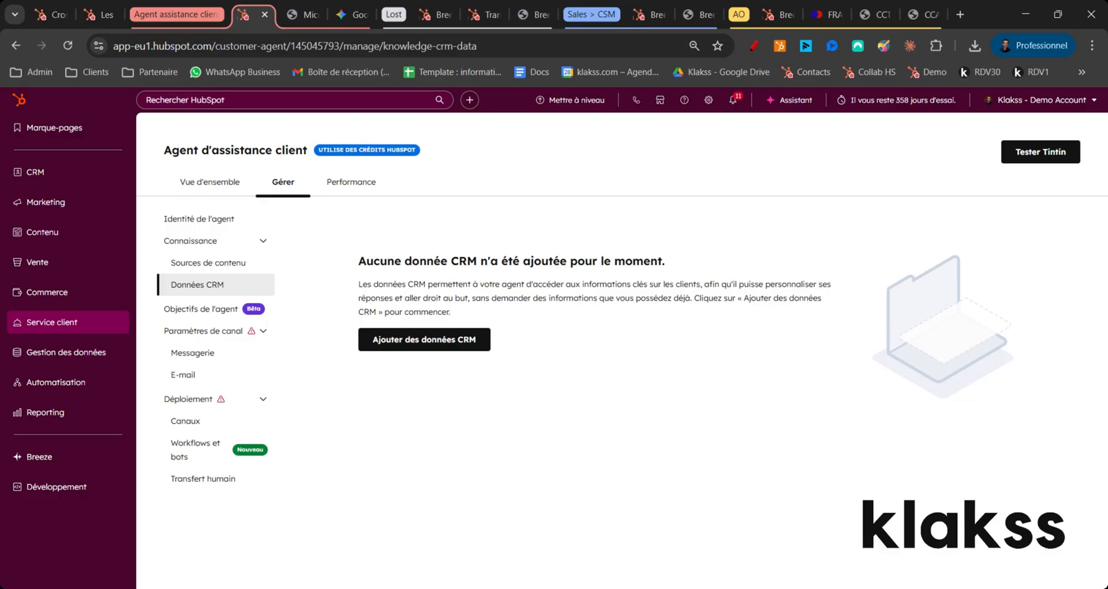
pyautogui.click(211, 265)
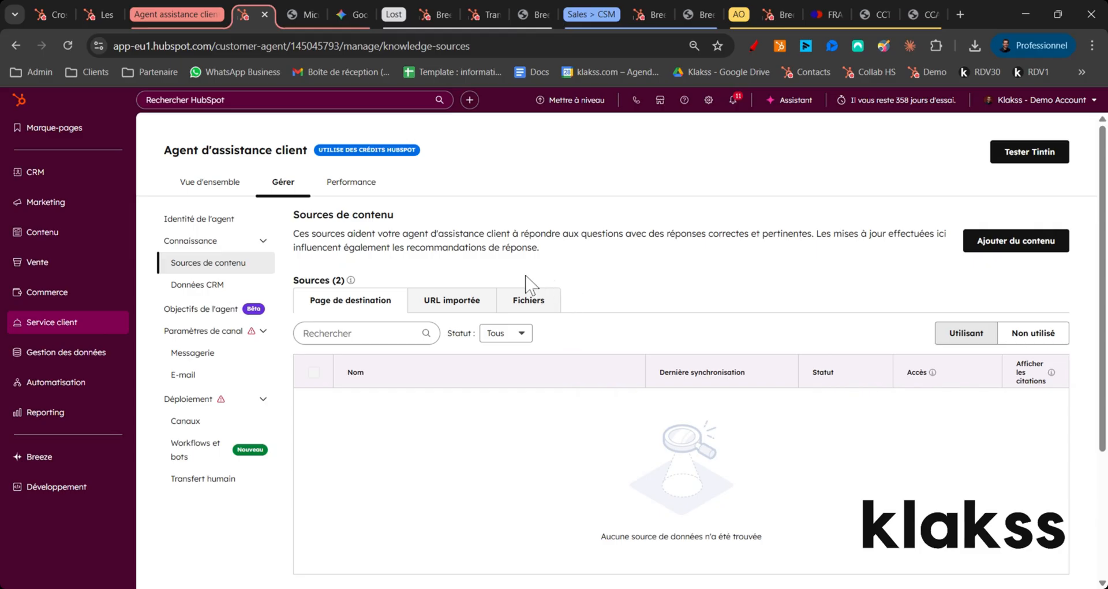
pyautogui.click(507, 306)
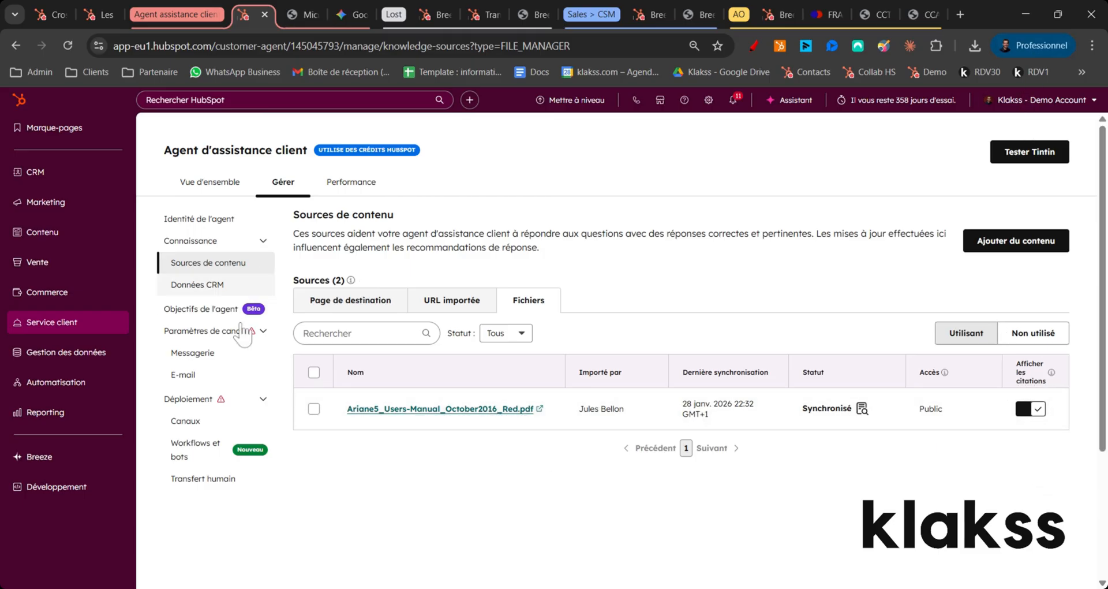
# Step: Open the agent's goals and create a new action for resolving problems
pyautogui.click(220, 312)
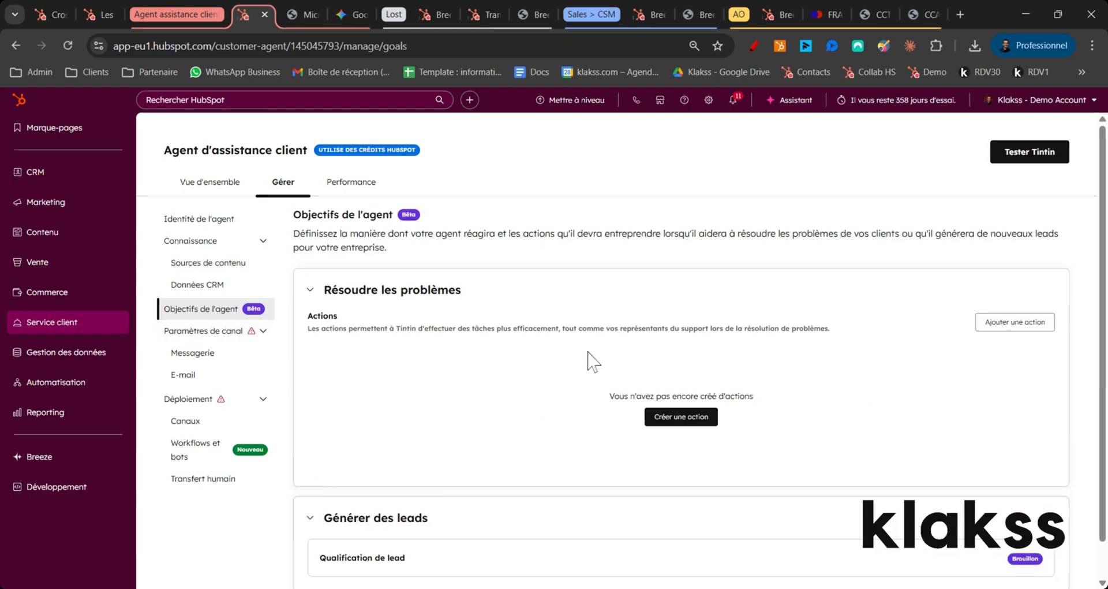
pyautogui.click(701, 419)
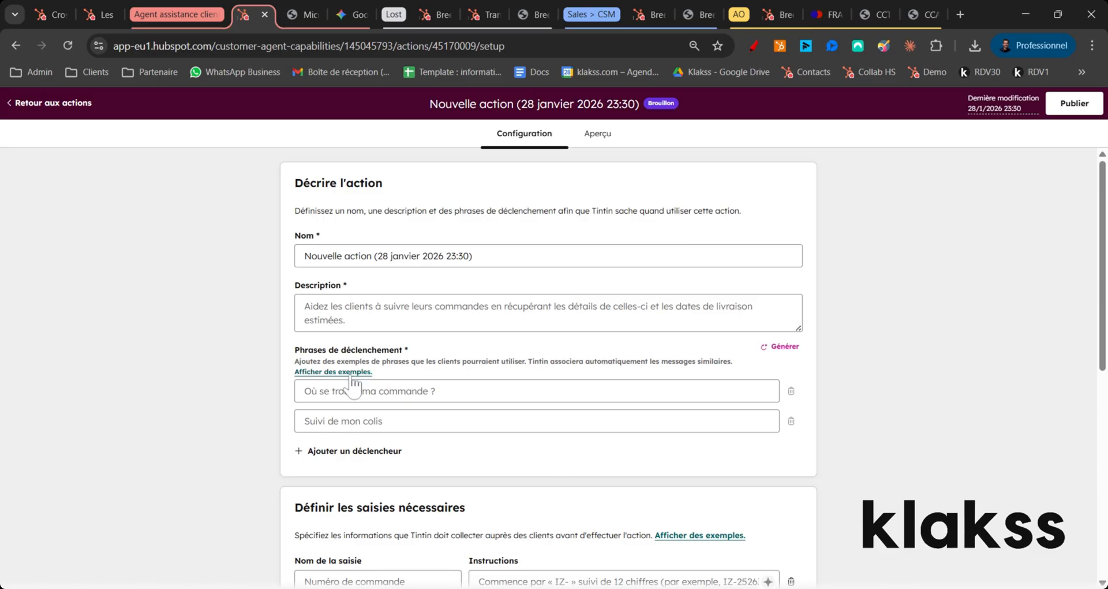
# Step: Examine the new action's configuration: trigger phrases, required inputs, API setup and response instructions
pyautogui.scroll(-1, 355, 386)
pyautogui.scroll(-2, 317, 285)
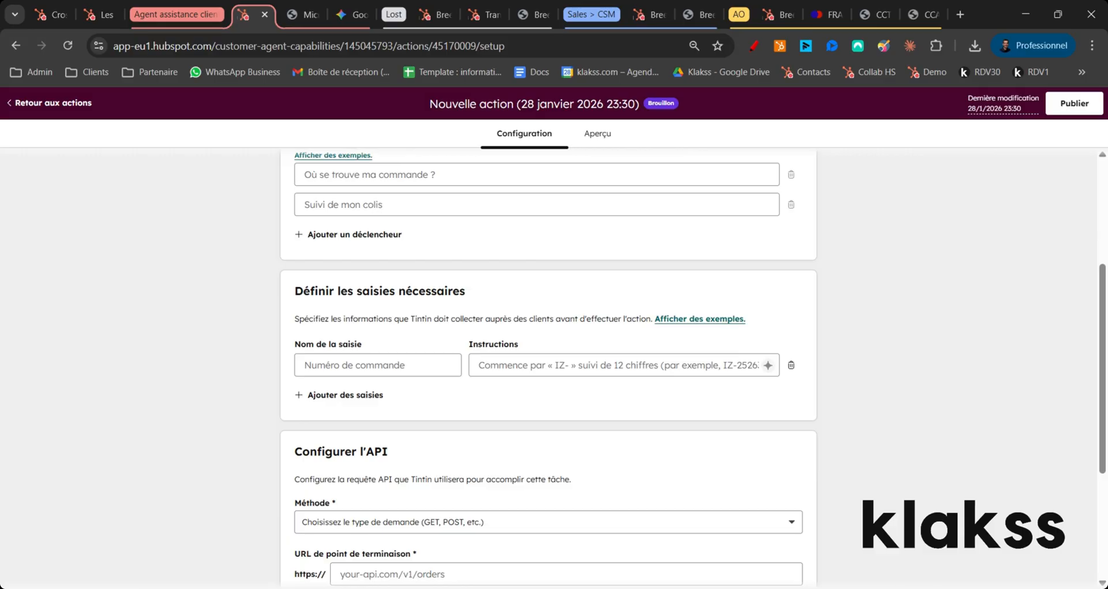
pyautogui.scroll(-3, 484, 268)
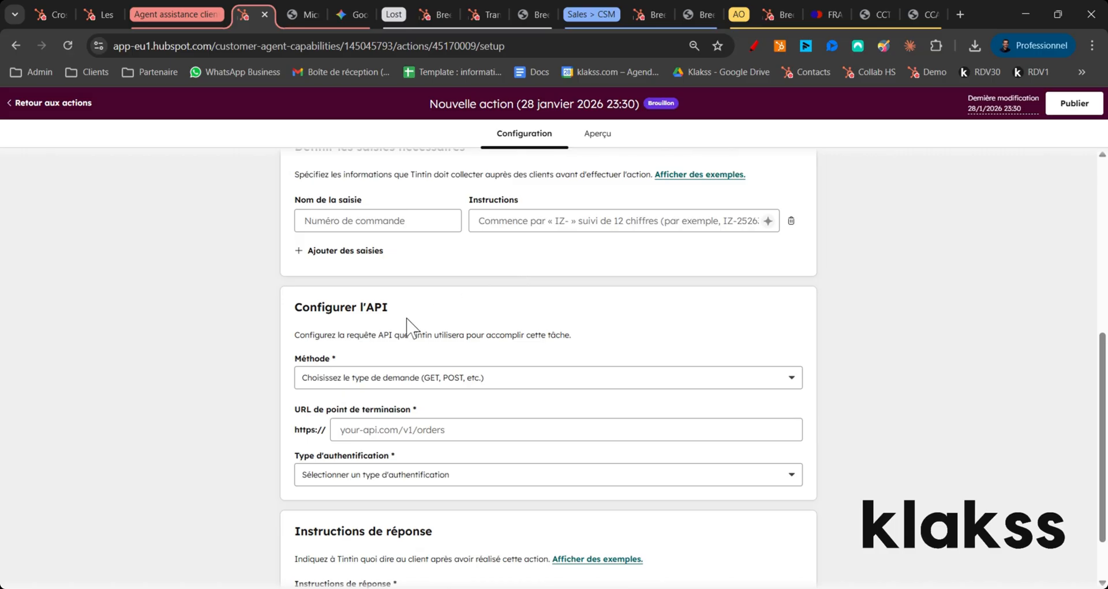
pyautogui.scroll(5, 407, 326)
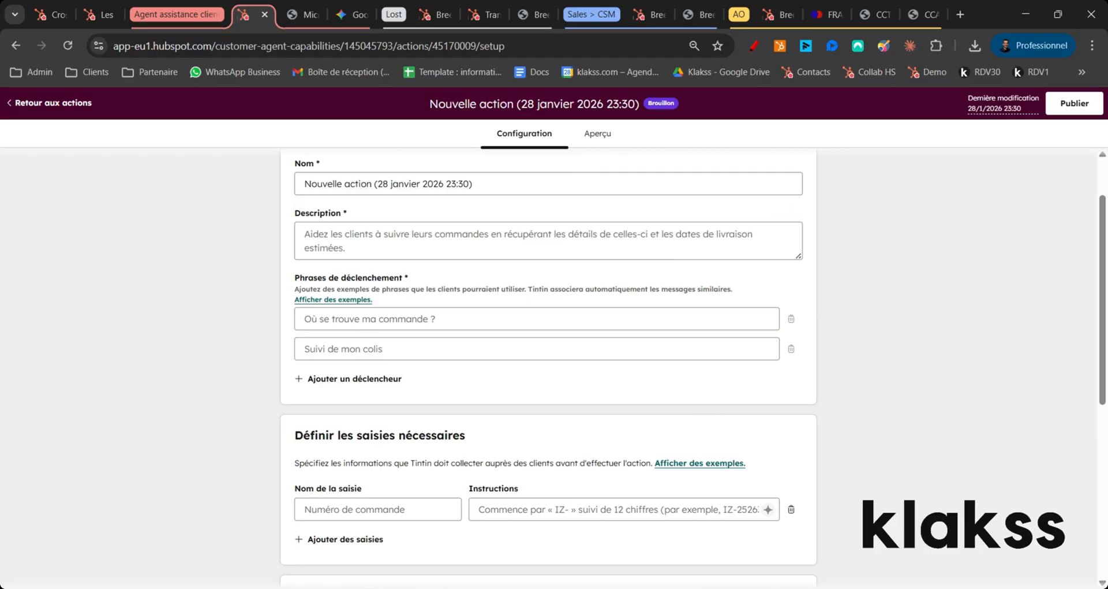
pyautogui.scroll(-6, 409, 320)
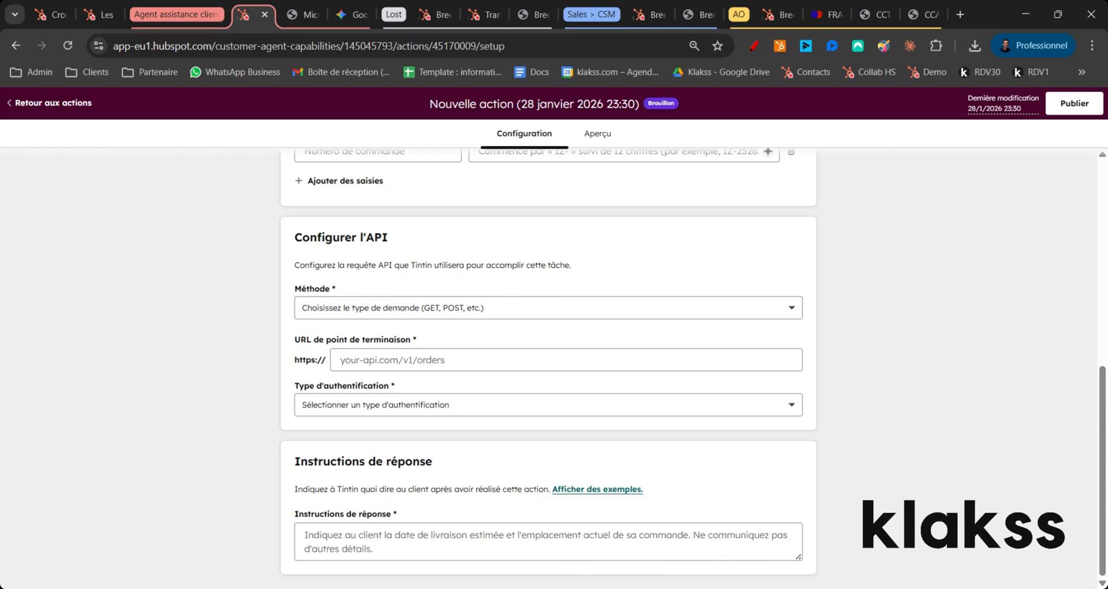
pyautogui.moveTo(310, 238); pyautogui.dragTo(360, 238)
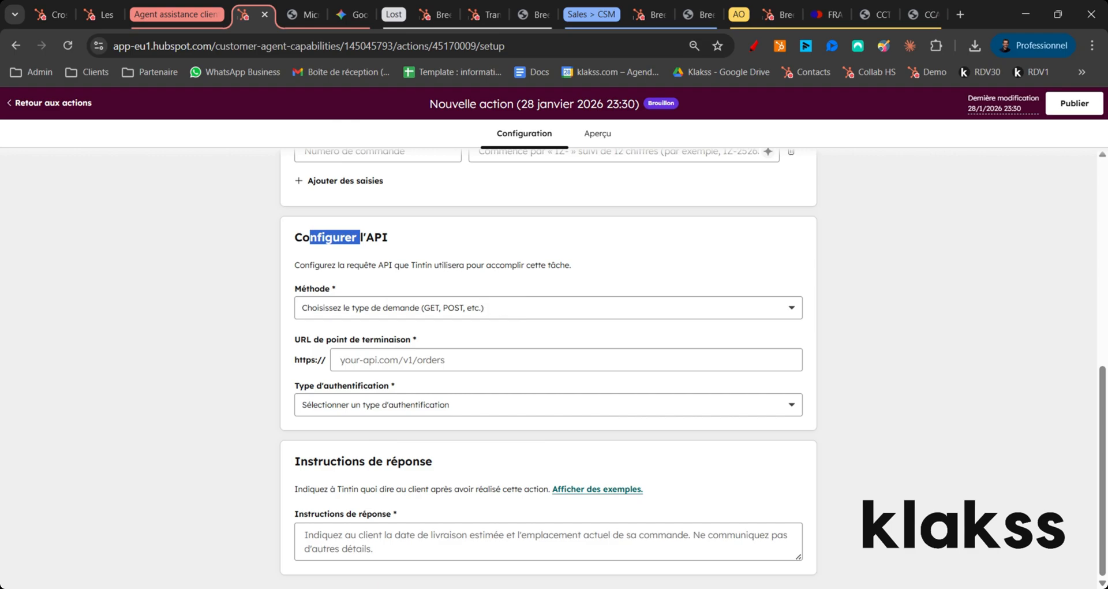
pyautogui.click(404, 244)
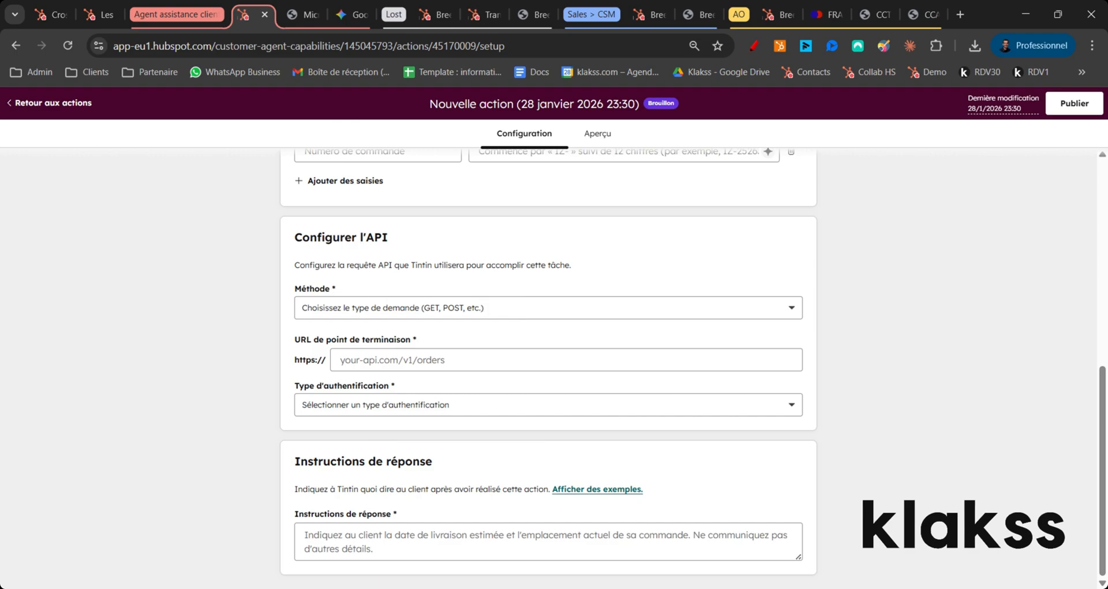
pyautogui.scroll(8, 468, 239)
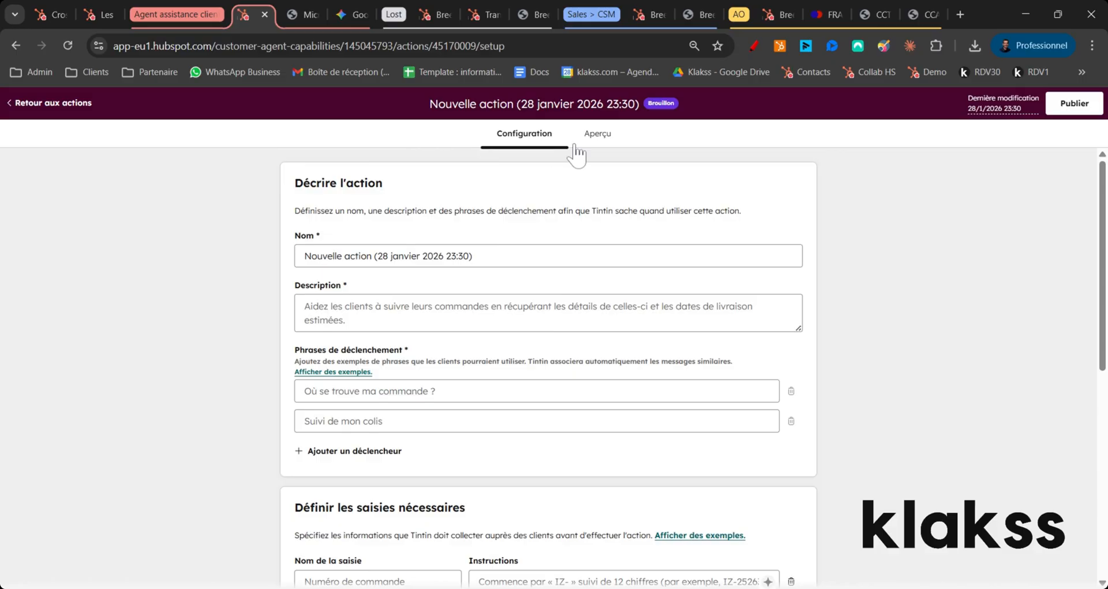
# Step: Return to the agent's goals and delete the newly created draft action
pyautogui.click(76, 109)
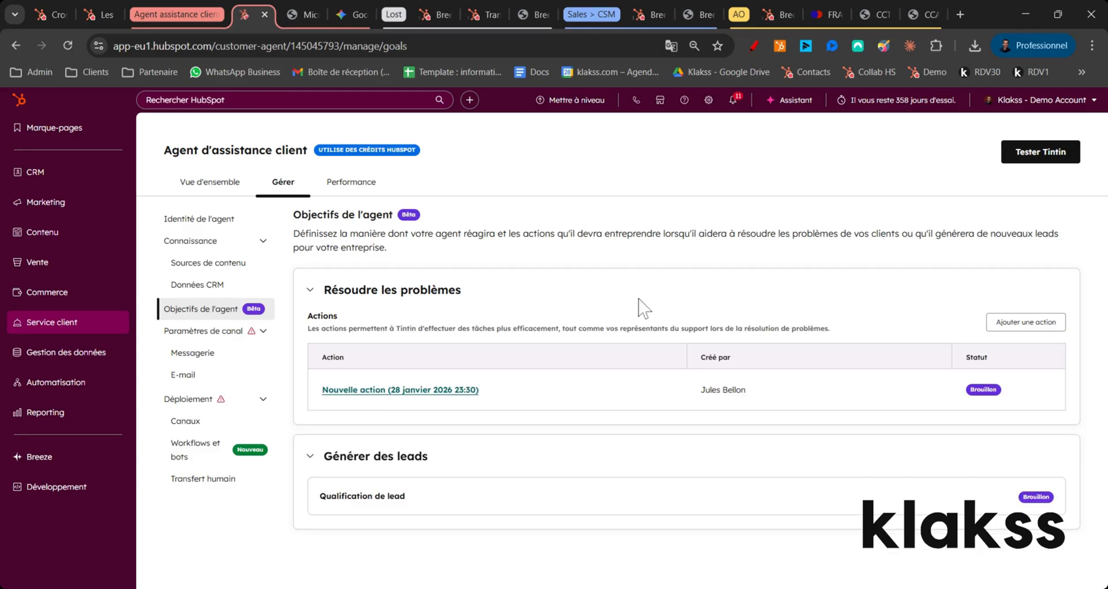
pyautogui.click(647, 391)
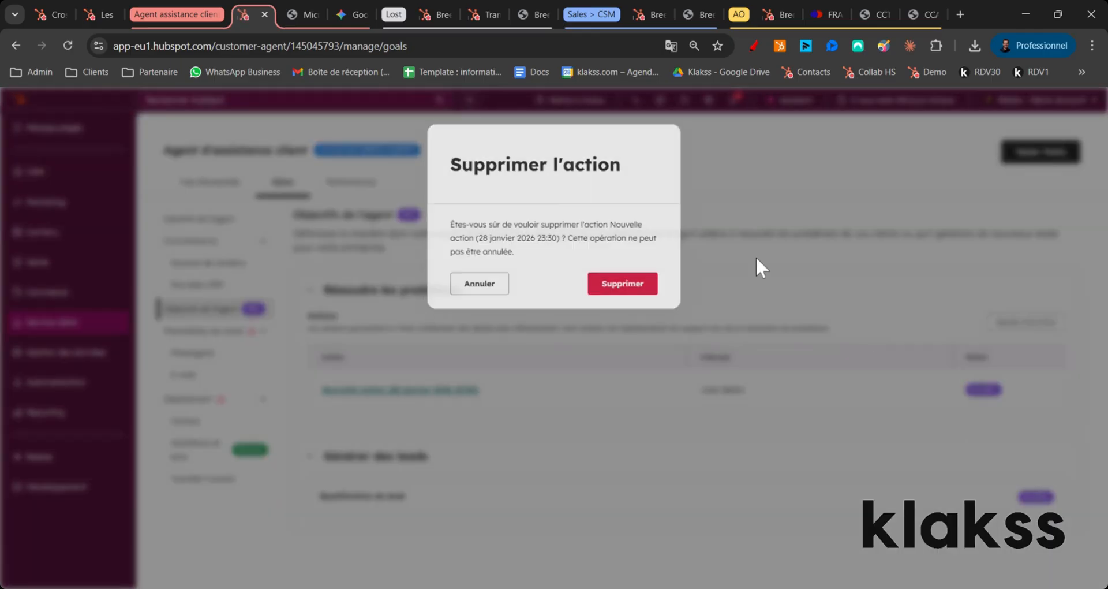
pyautogui.click(640, 289)
# Step: Open the lead qualification goal and transfer qualified leads to Réserver une réunion with the link Réunion 60 min, 30 min et 15 min
pyautogui.scroll(-1, 641, 283)
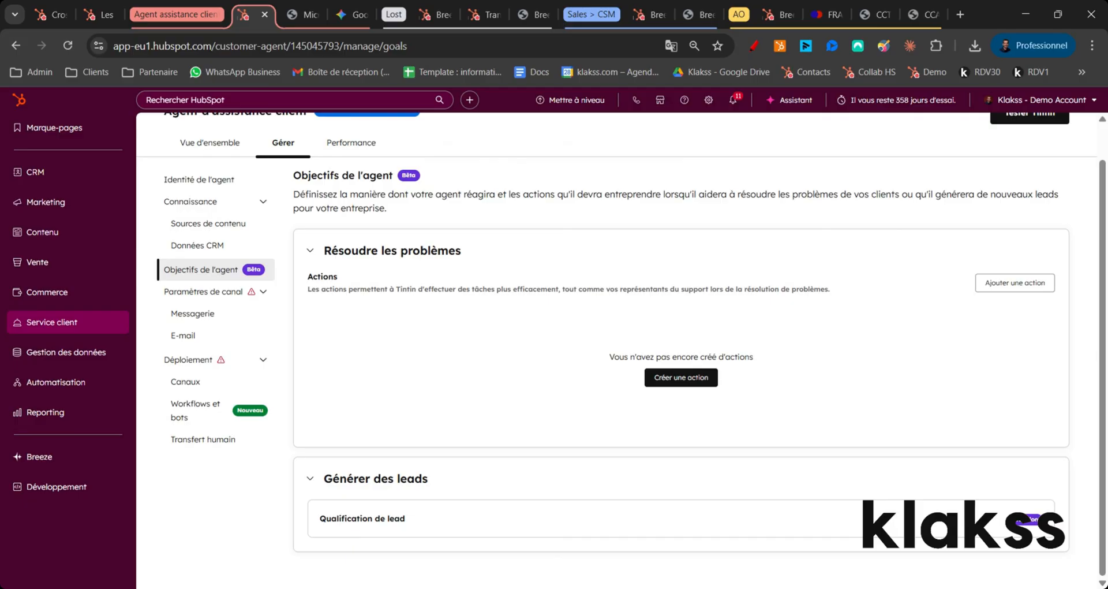
pyautogui.click(338, 526)
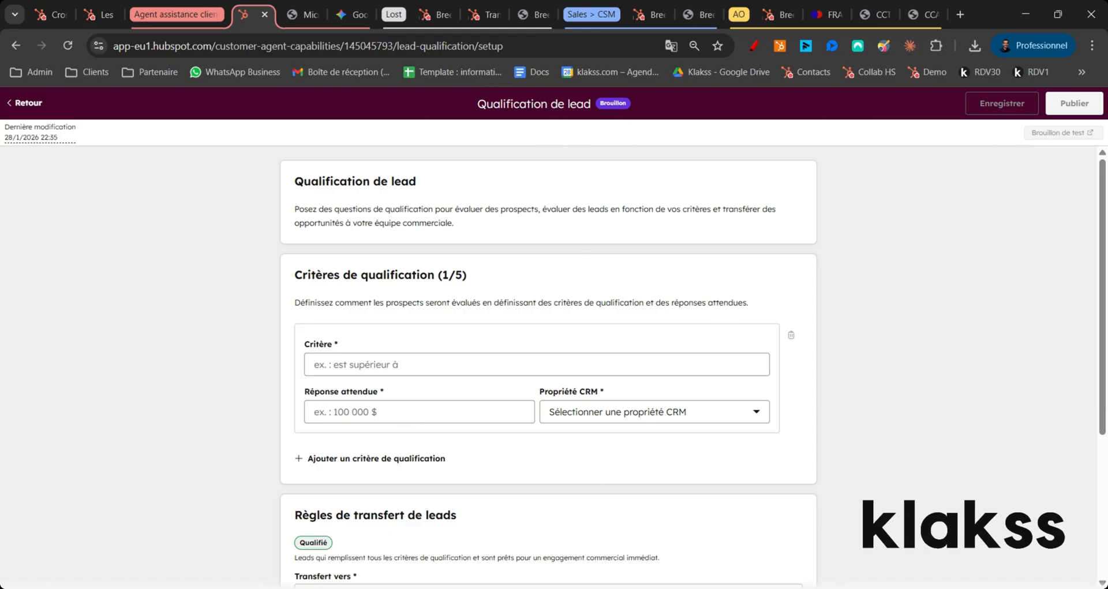
pyautogui.scroll(-4, 448, 250)
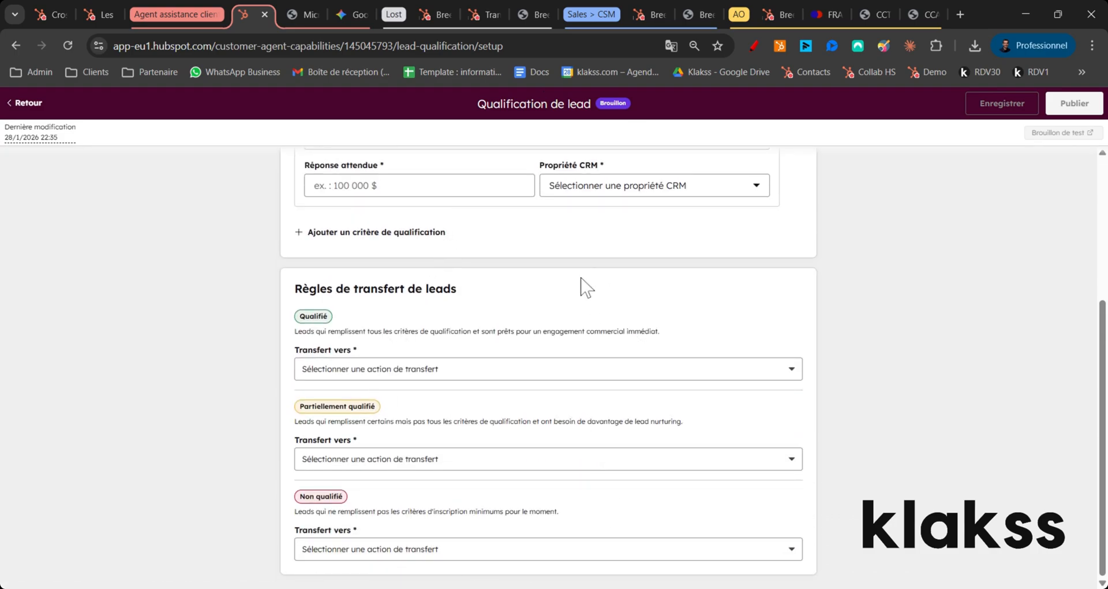
pyautogui.click(370, 372)
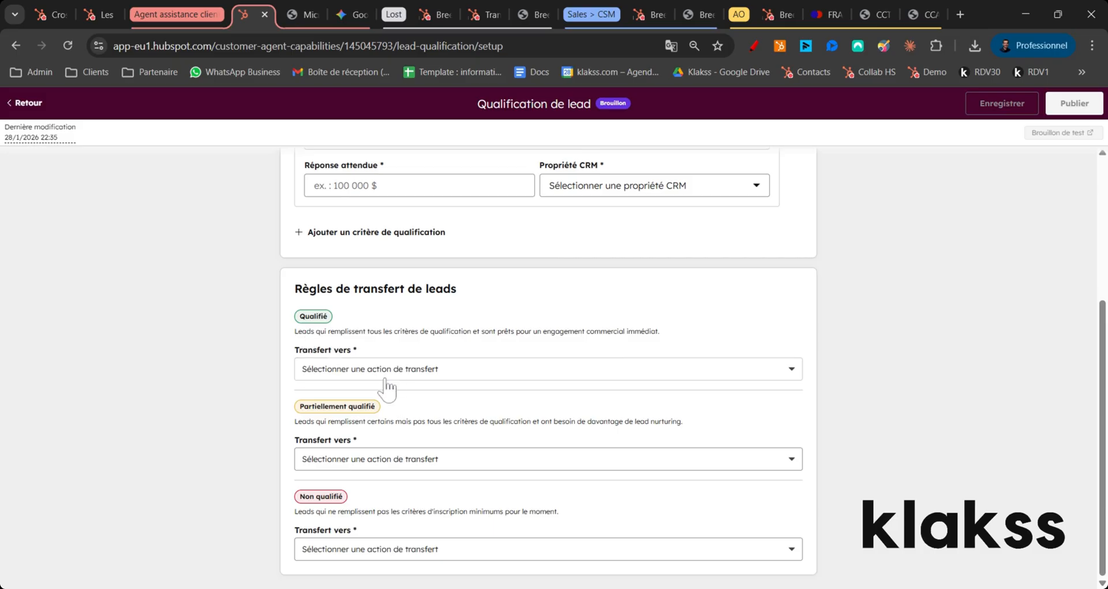
pyautogui.click(386, 398)
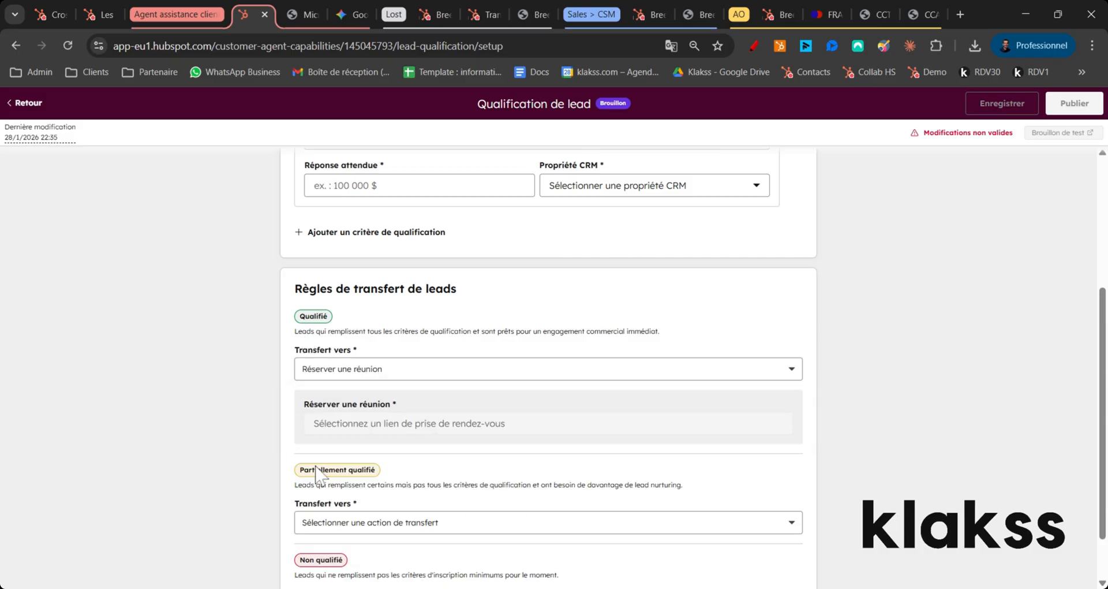
pyautogui.click(375, 426)
pyautogui.click(391, 455)
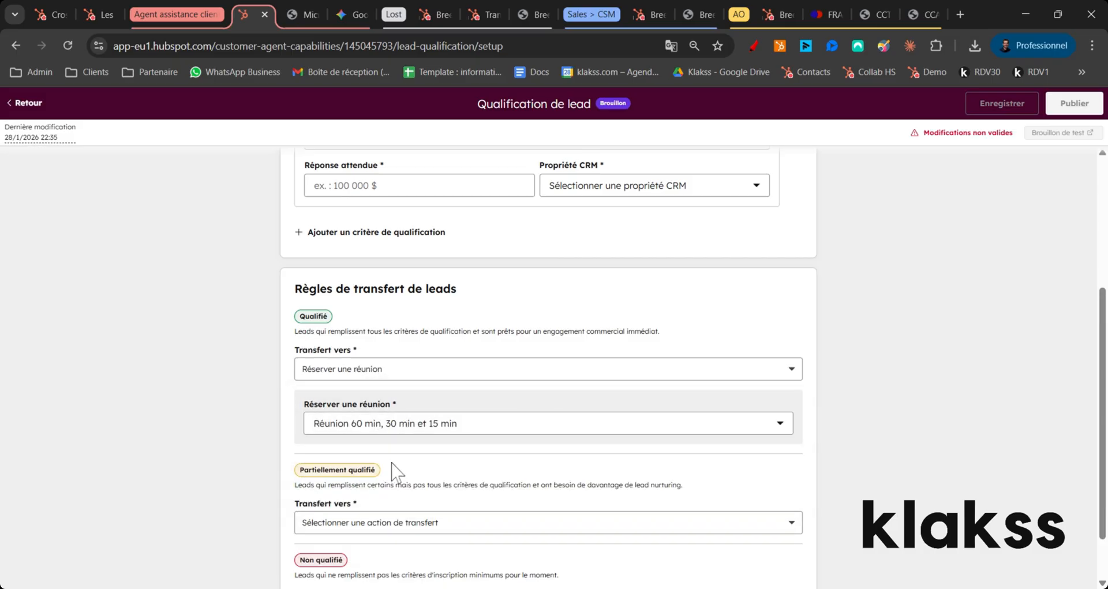
# Step: Set the partially qualified leads' transfer to Mettre à jour la phase du cycle de vie dans le CRM with the phase Opportunité
pyautogui.scroll(-1, 388, 448)
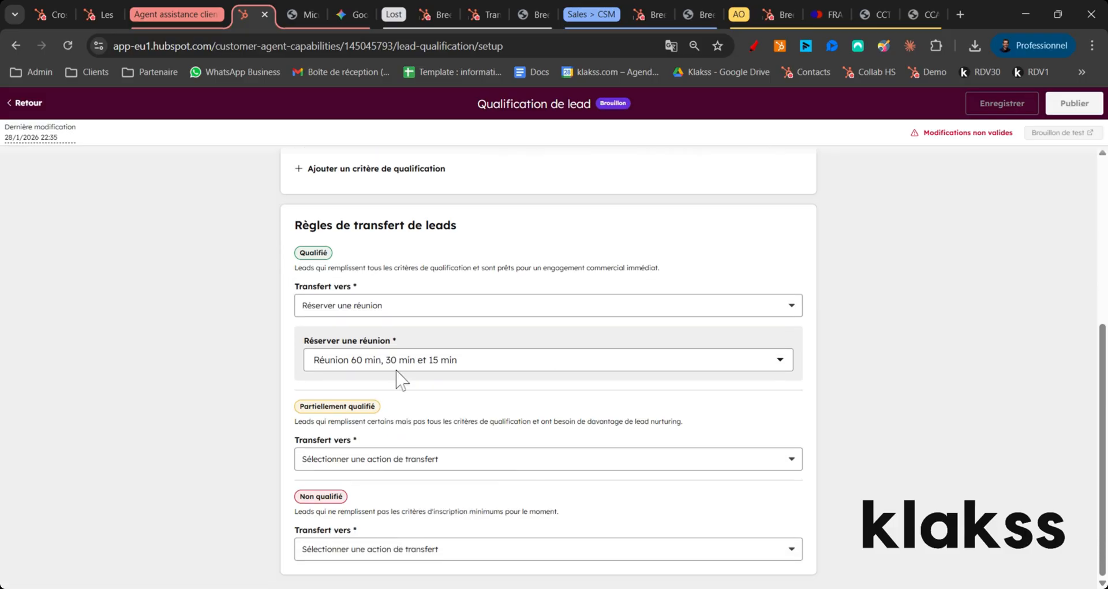
pyautogui.click(386, 457)
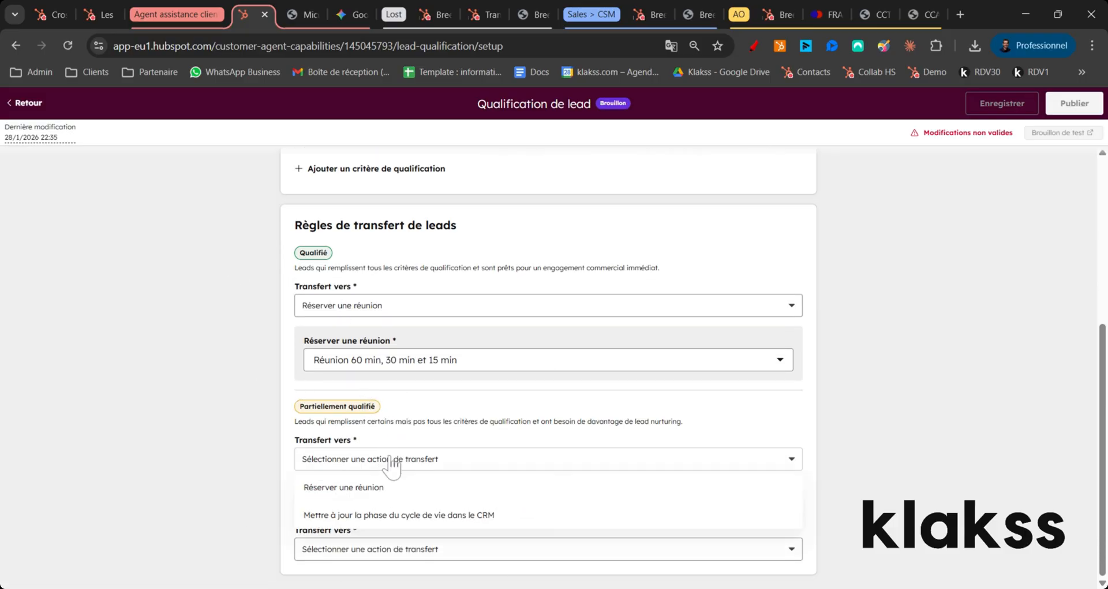
pyautogui.click(385, 522)
pyautogui.click(394, 513)
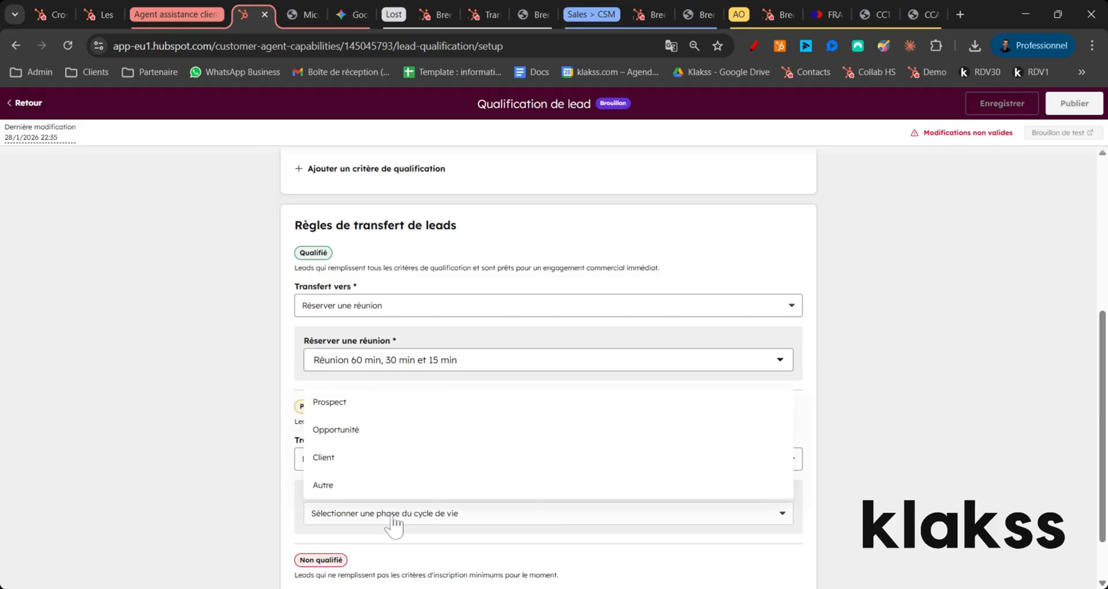
pyautogui.click(397, 439)
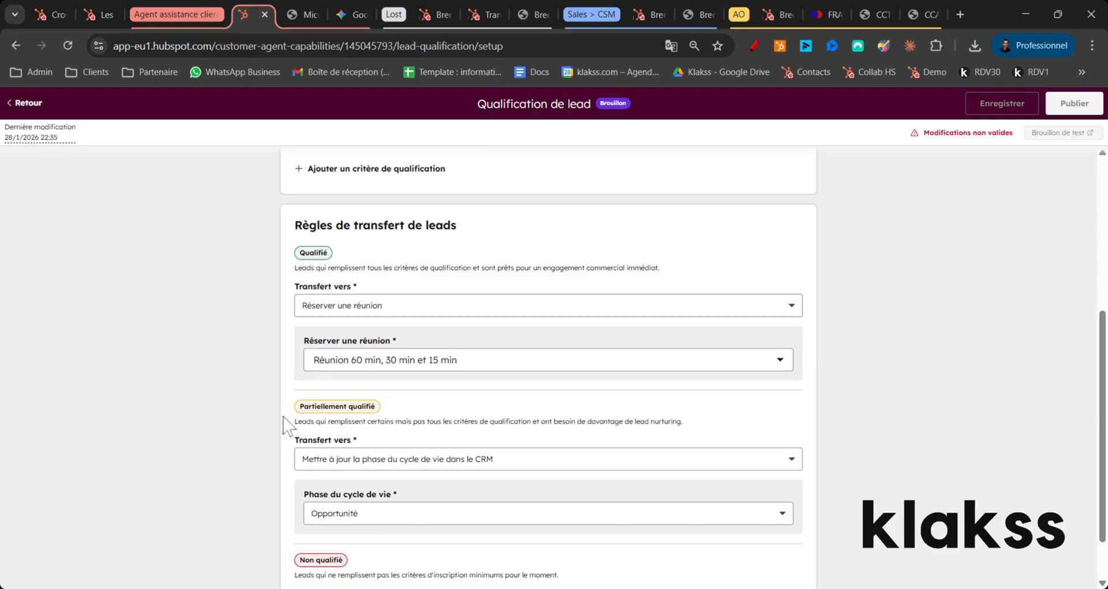
# Step: Set the unqualified leads' transfer to Clore poliment la conversation and review the qualification criteria and transfer rules
pyautogui.scroll(-1, 286, 422)
pyautogui.click(340, 550)
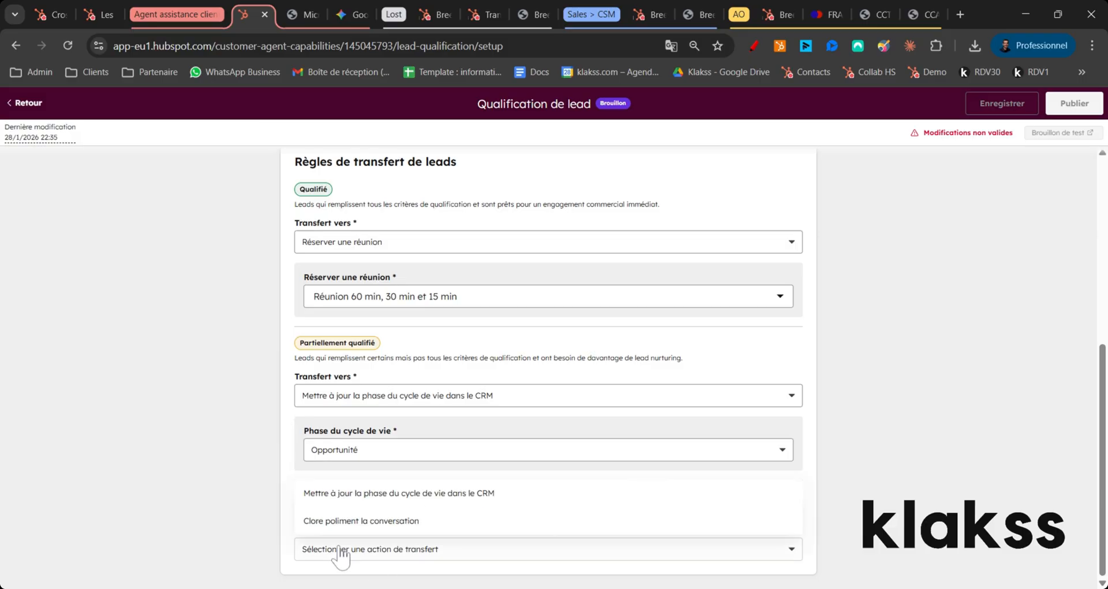
pyautogui.click(469, 523)
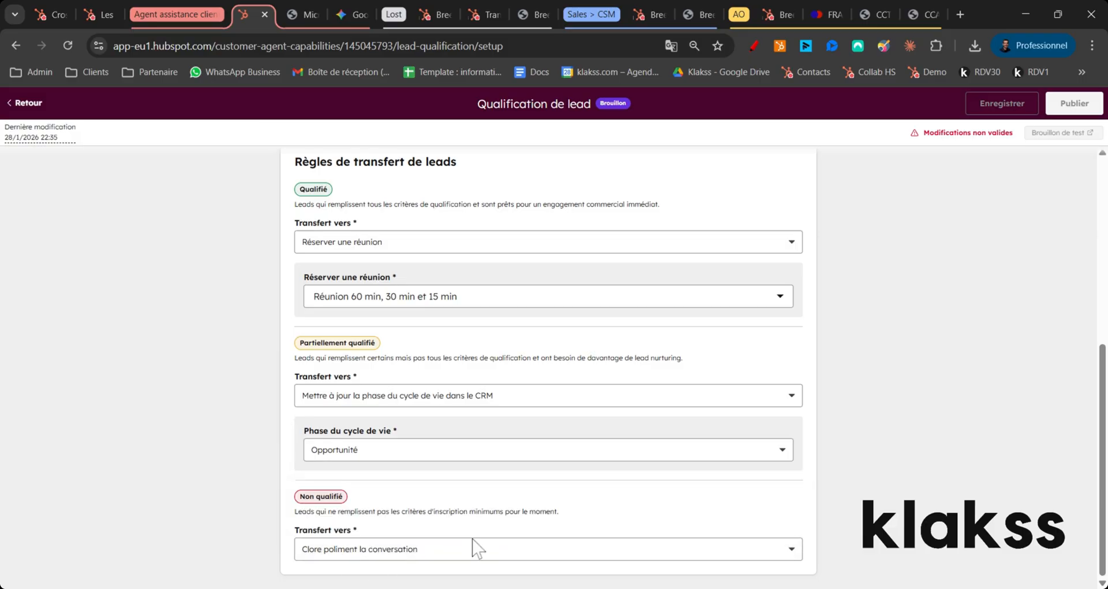
pyautogui.scroll(6, 579, 467)
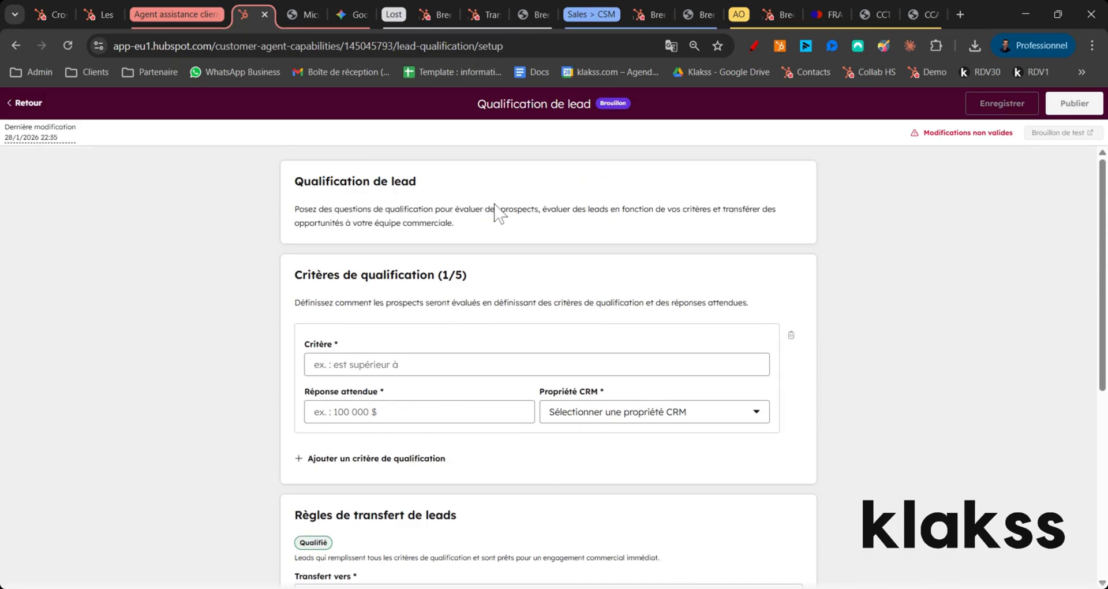
pyautogui.scroll(-1, 548, 369)
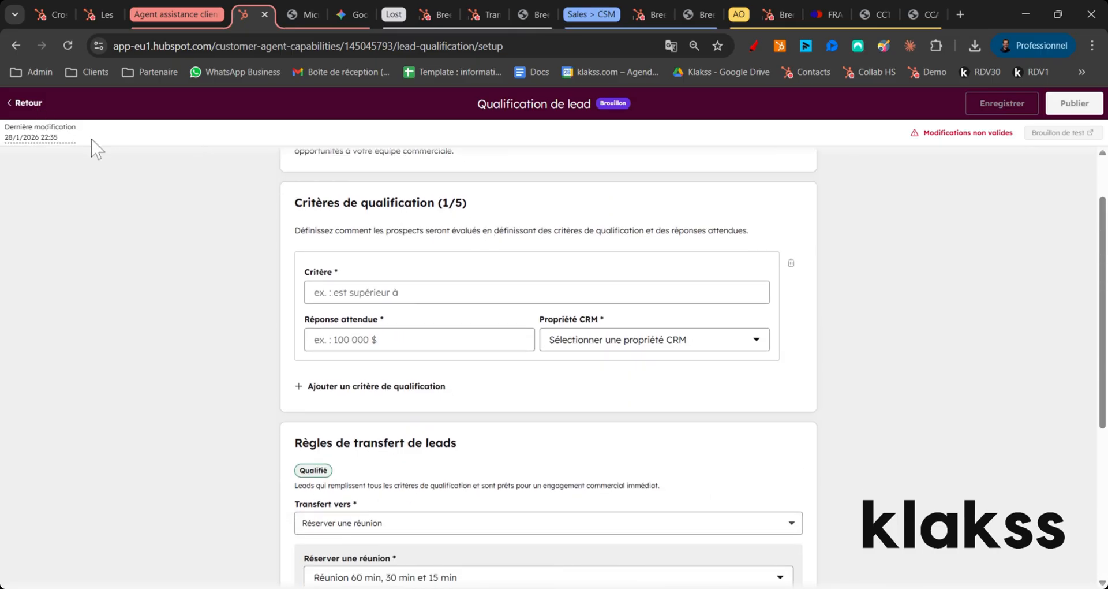
pyautogui.scroll(1, 517, 358)
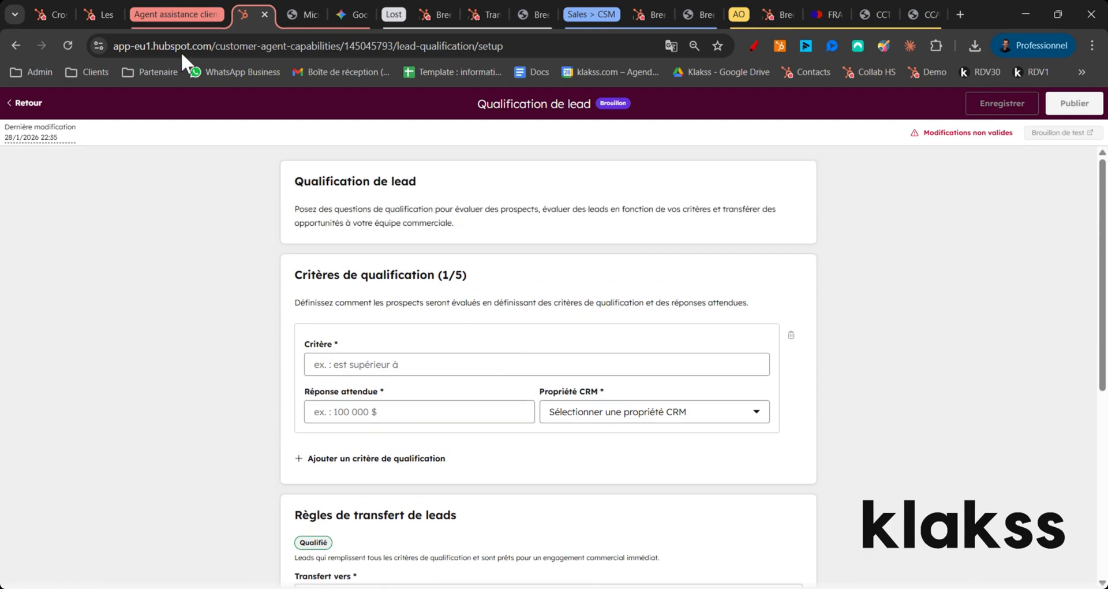
# Step: Return to the agent's settings and examine the messaging e-mail capture options and the e-mail response settings
pyautogui.click(35, 106)
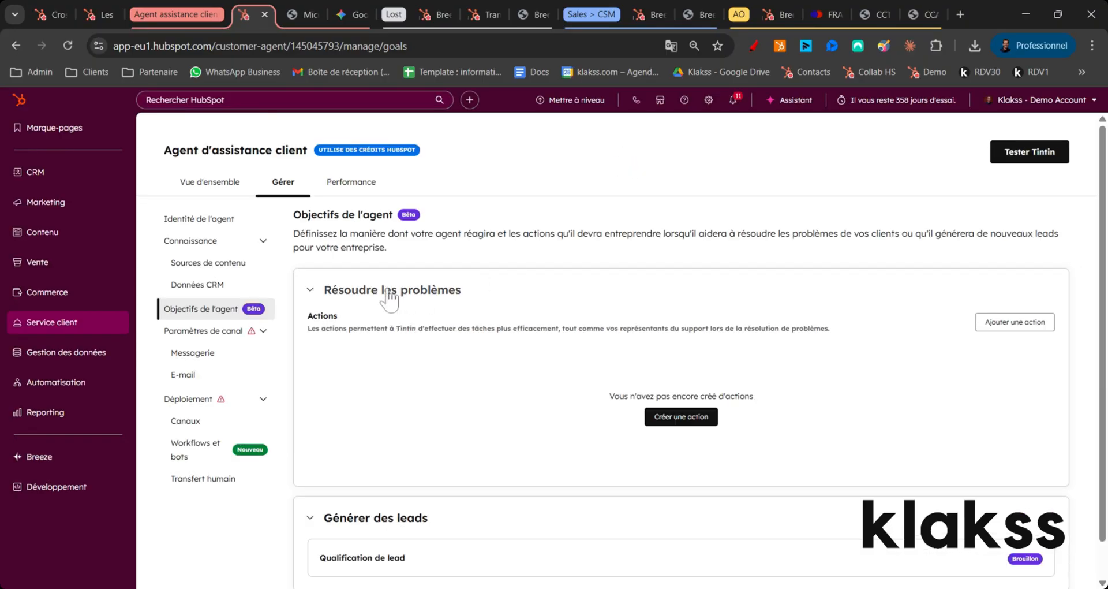
pyautogui.click(209, 353)
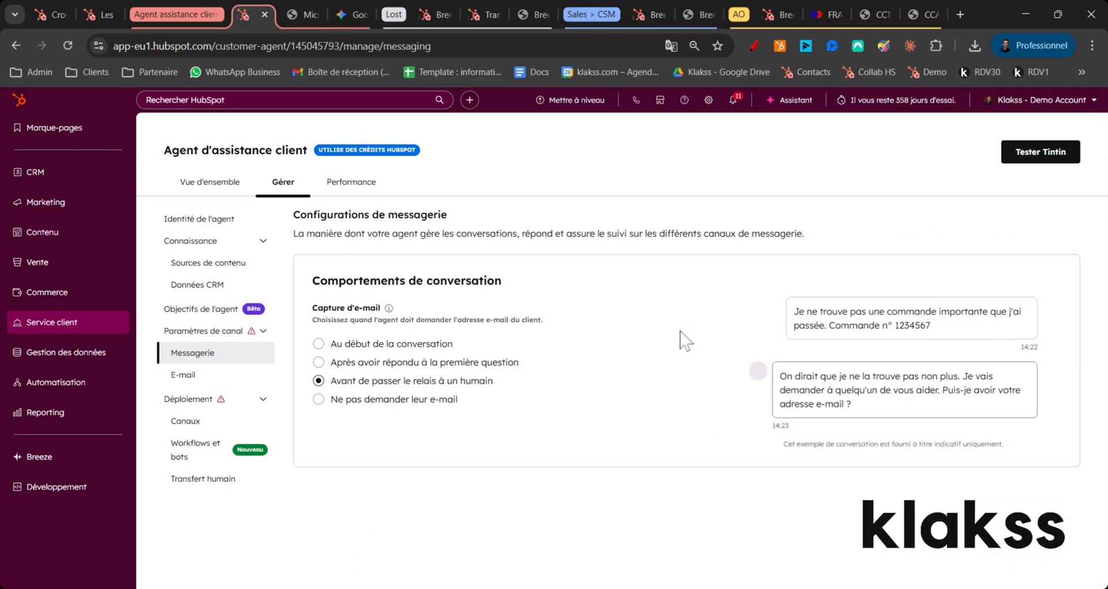
pyautogui.moveTo(381, 281); pyautogui.dragTo(502, 284)
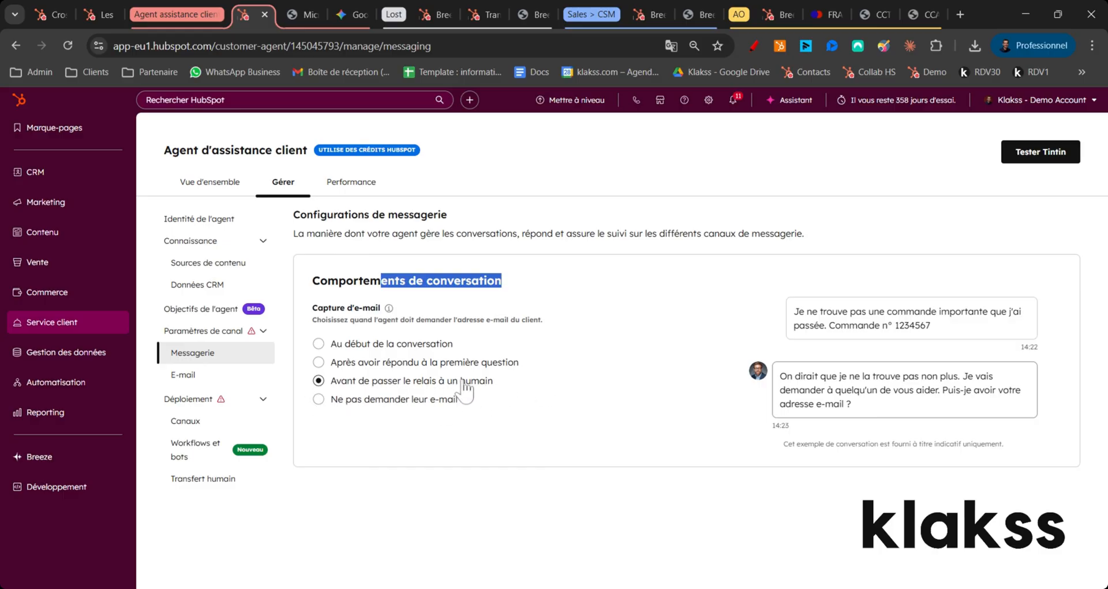
pyautogui.click(571, 220)
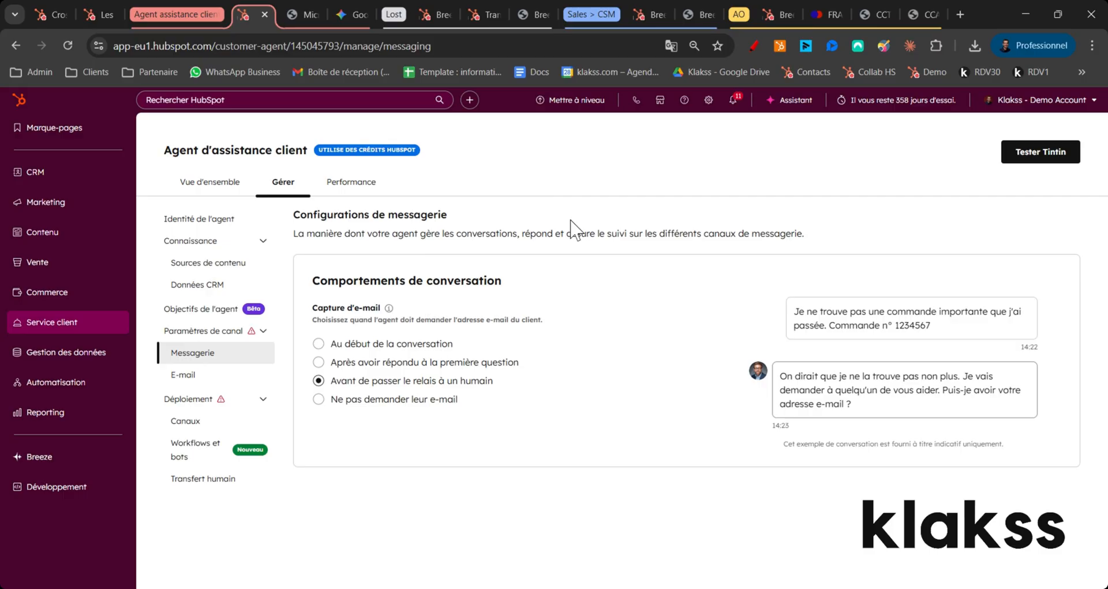
pyautogui.click(183, 374)
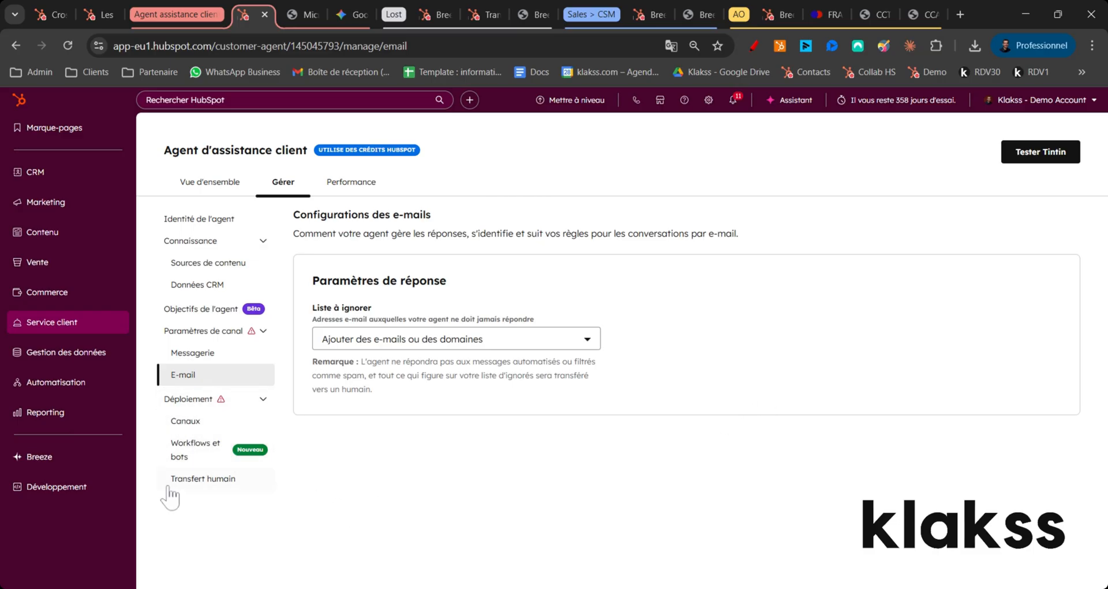
# Step: Examine the channels on which Tintin can be deployed
pyautogui.click(206, 424)
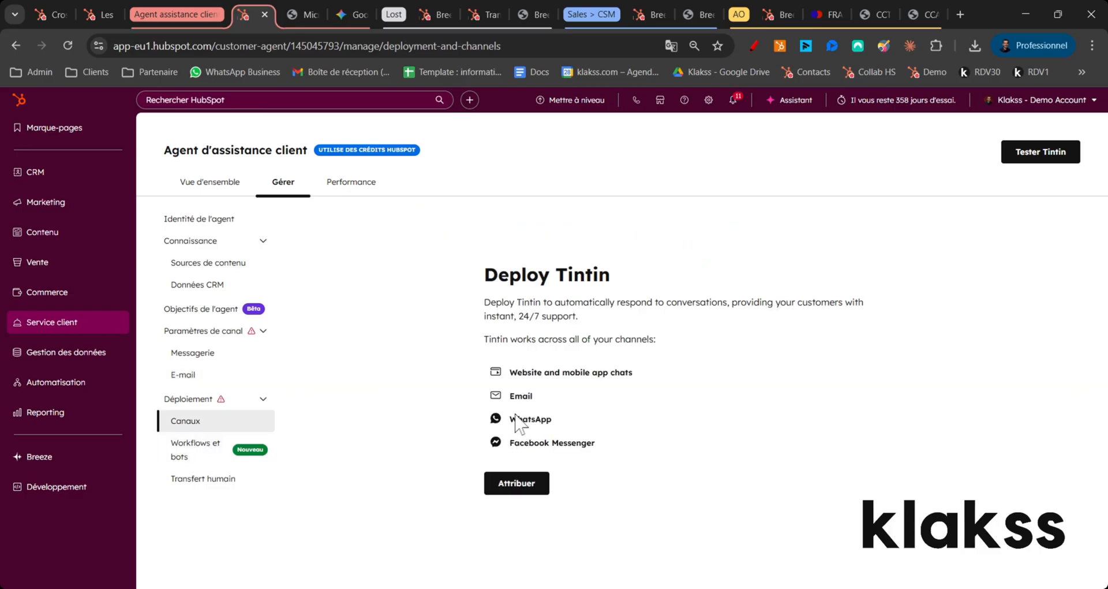
pyautogui.moveTo(527, 372); pyautogui.dragTo(569, 372)
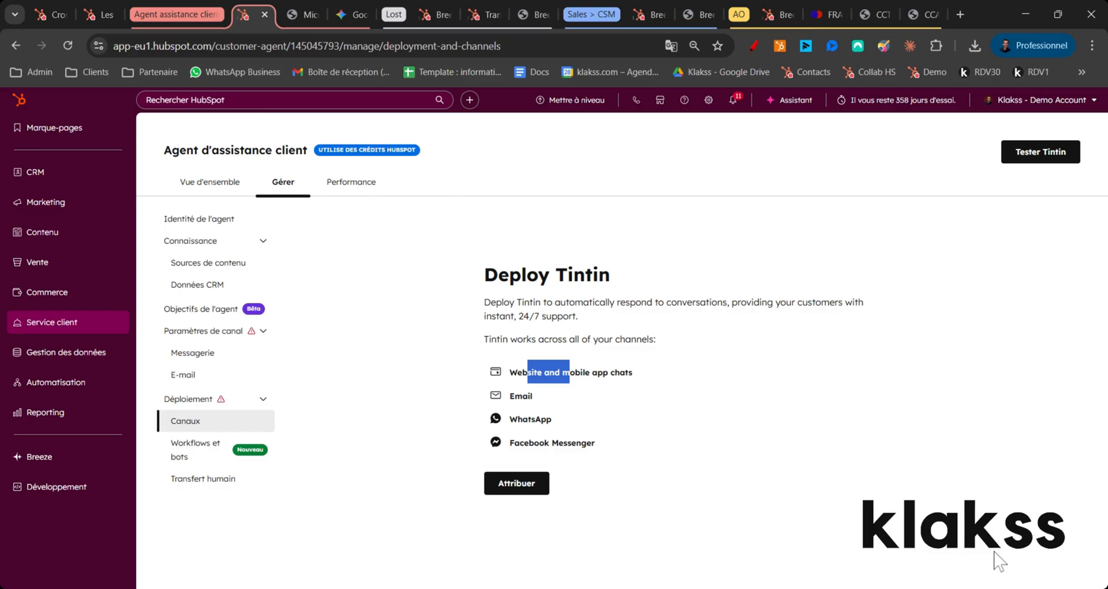
pyautogui.moveTo(509, 396); pyautogui.dragTo(586, 442)
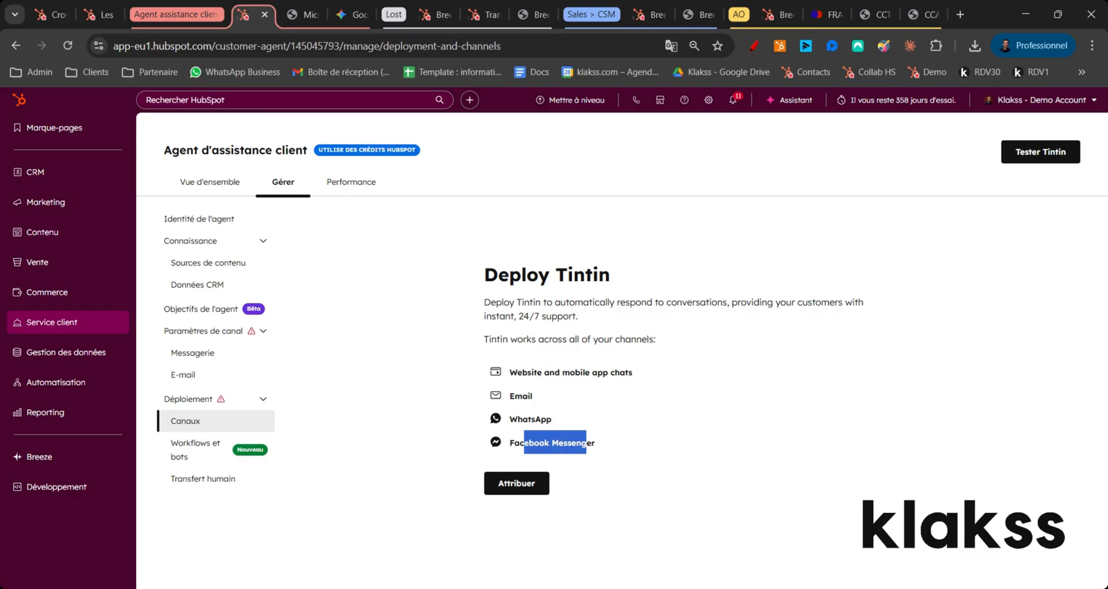
# Step: Examine the human handoff criteria and transfer process, and open the agent's performance reports
pyautogui.click(215, 485)
pyautogui.scroll(-1, 511, 341)
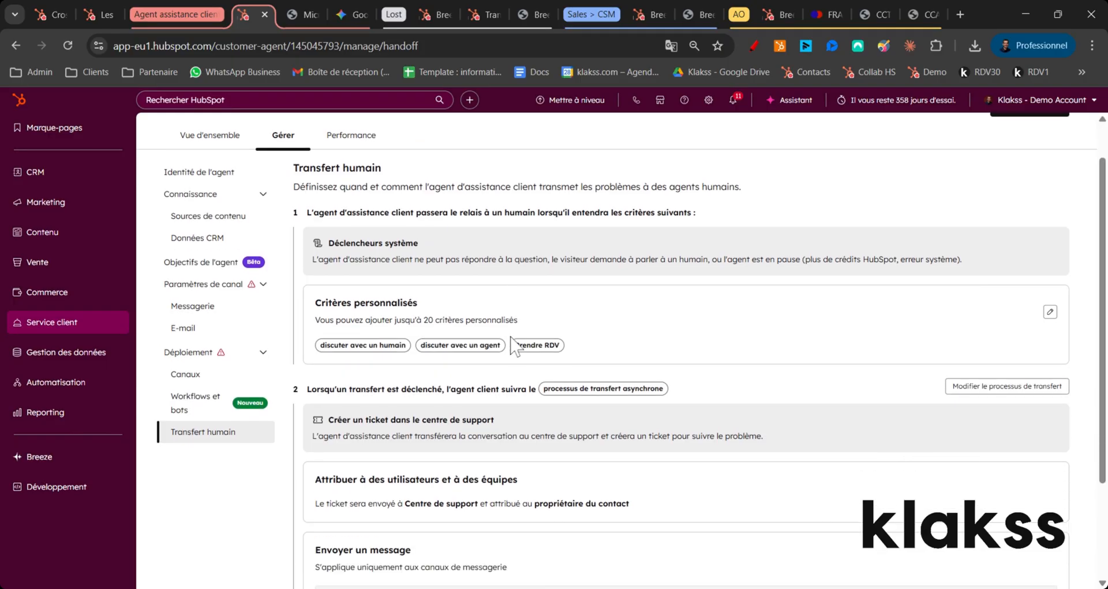
pyautogui.scroll(-2, 515, 345)
pyautogui.scroll(-1, 525, 367)
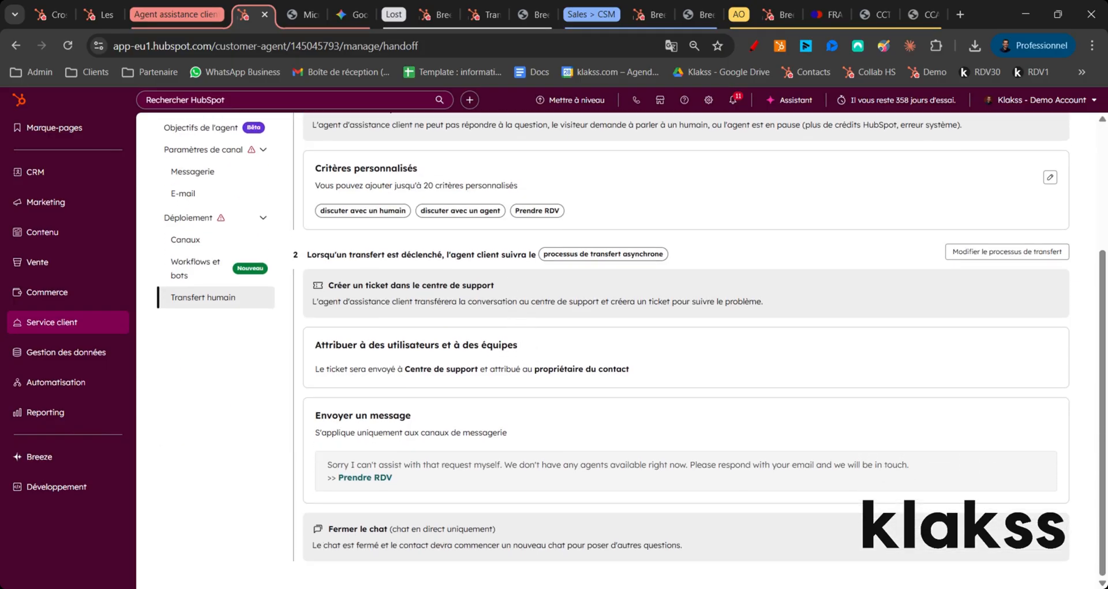
pyautogui.scroll(2, 528, 395)
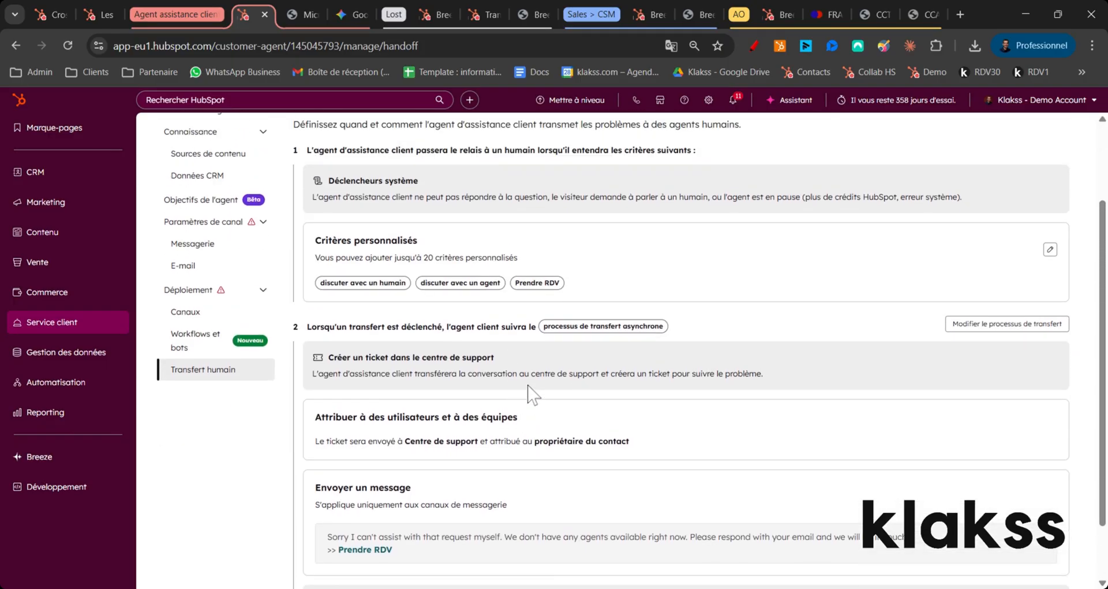
pyautogui.scroll(2, 502, 404)
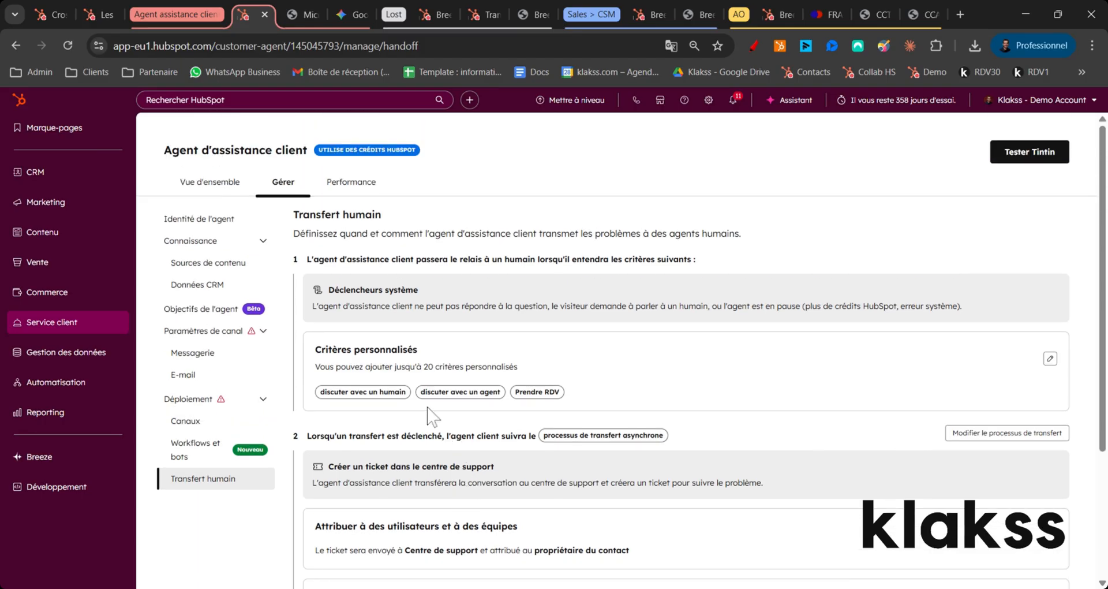
pyautogui.click(372, 182)
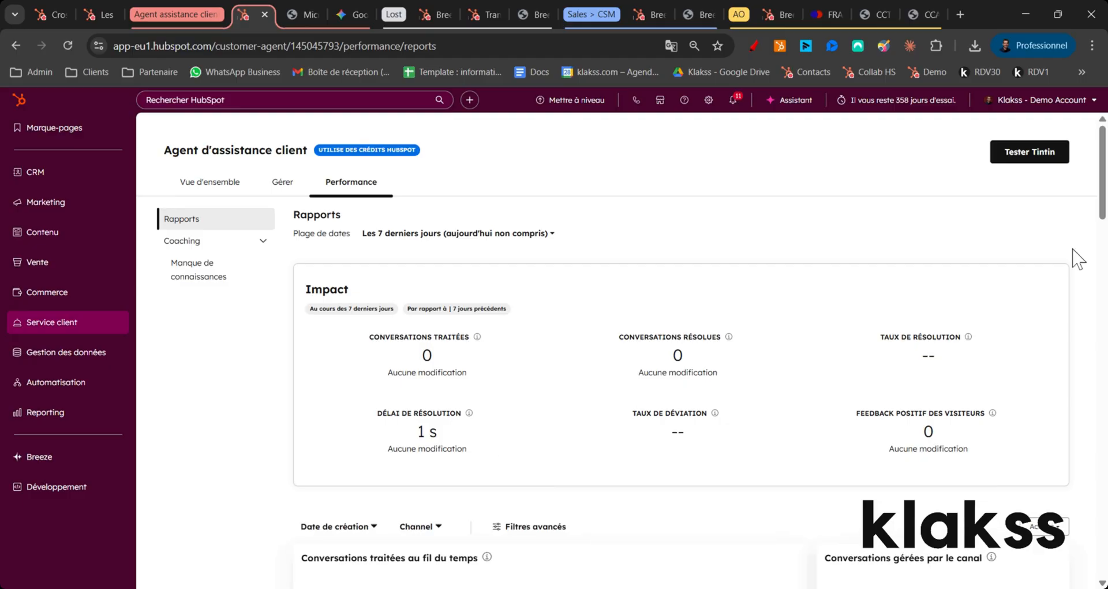
# Step: Open the Tintin tester, copy Question 1 about the aerothermal flux limit from the Gemini chat, and view the Ariane 5 manual PDF
pyautogui.click(1028, 160)
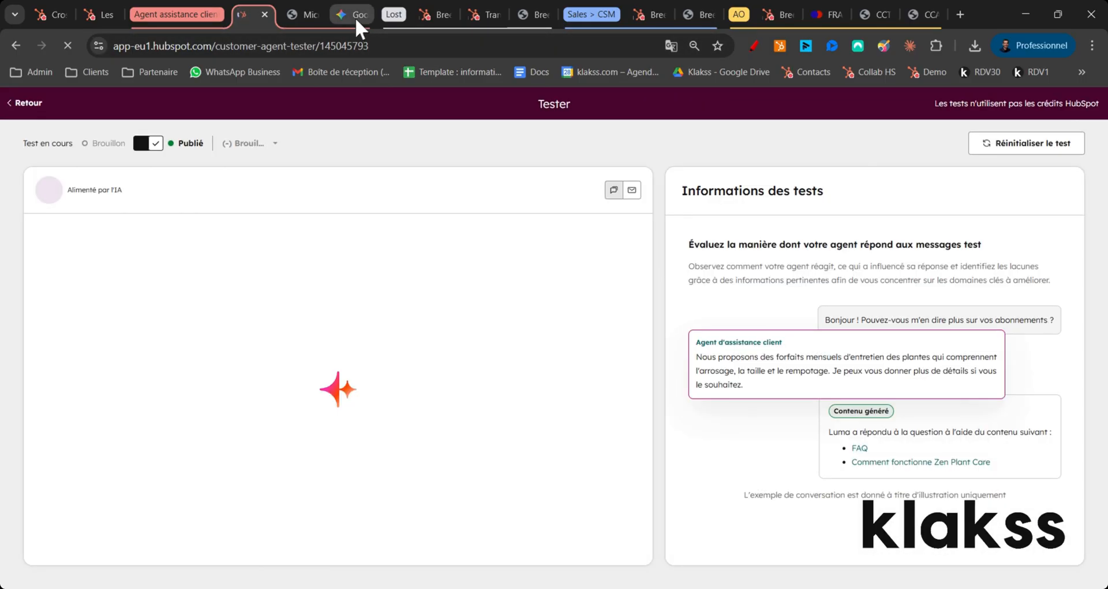
pyautogui.click(355, 16)
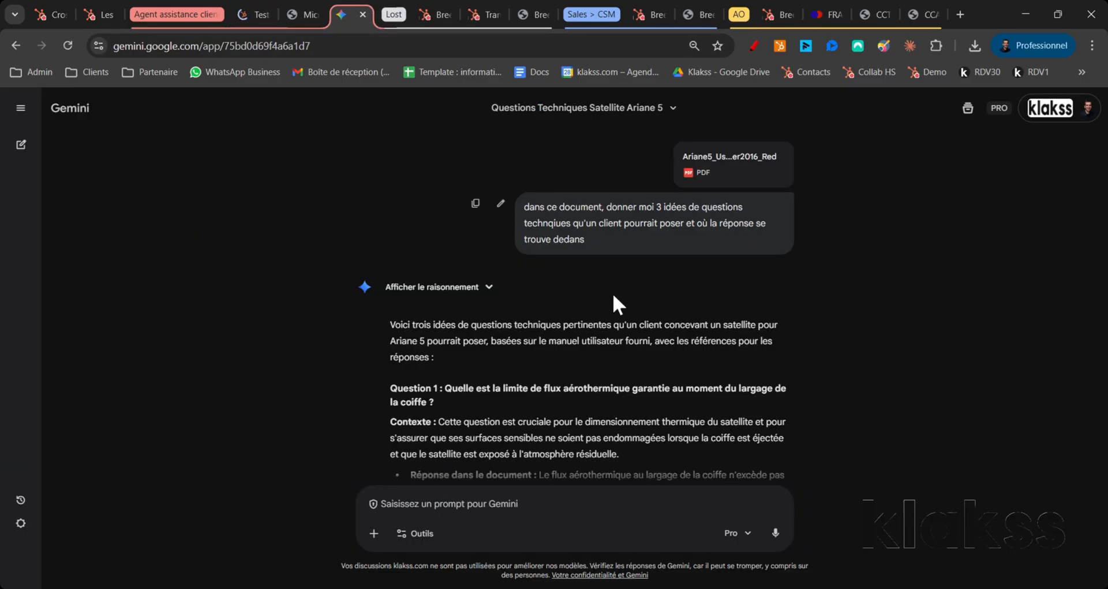
pyautogui.scroll(-1, 500, 404)
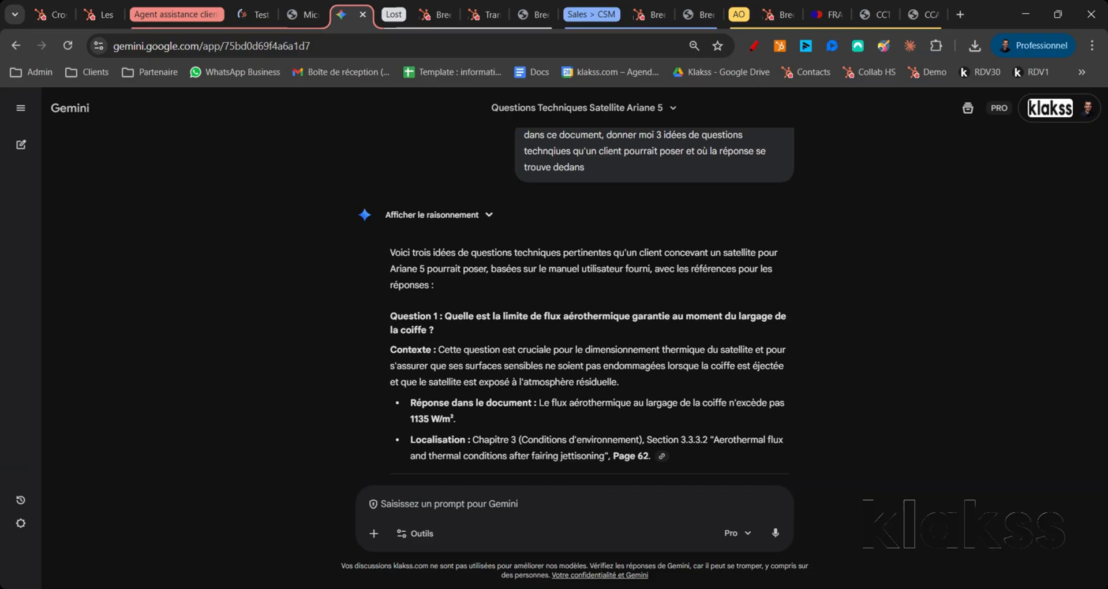
pyautogui.moveTo(446, 322); pyautogui.dragTo(448, 326)
pyautogui.hotkey('ctrl', 'c')
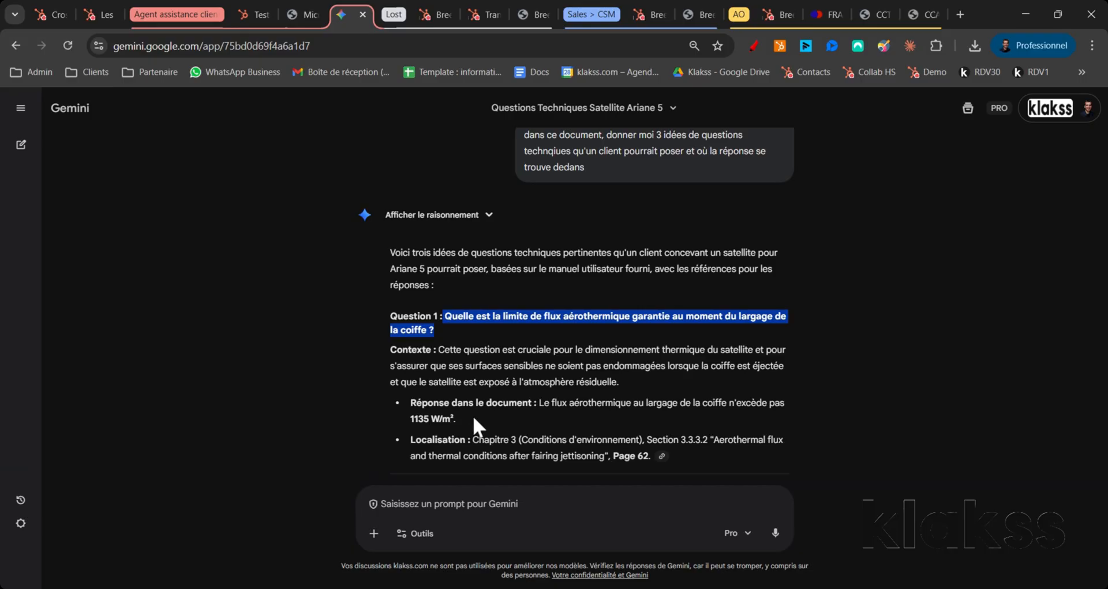
pyautogui.click(306, 16)
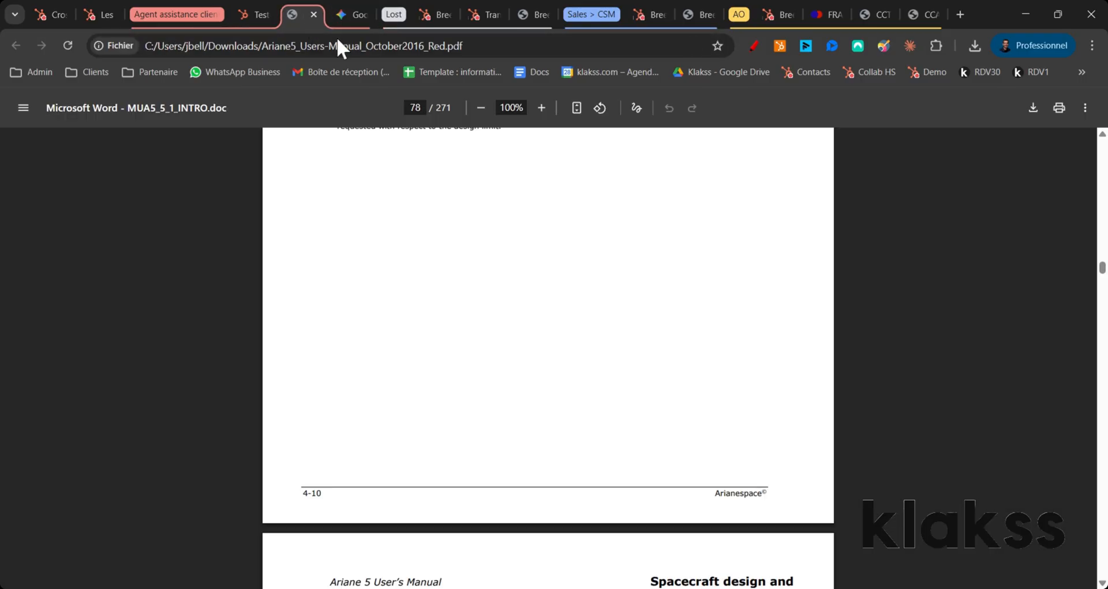
# Step: Send the copied aerothermal flux question in Tintin's chat test and give negative feedback on the answer
pyautogui.click(245, 13)
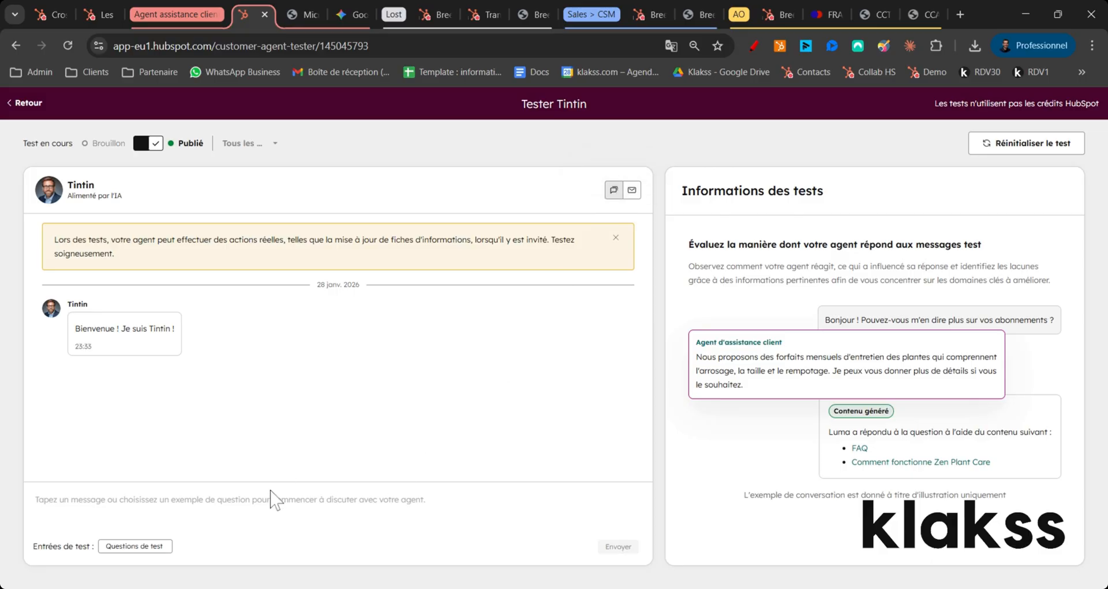
pyautogui.hotkey('ctrl', 'v')
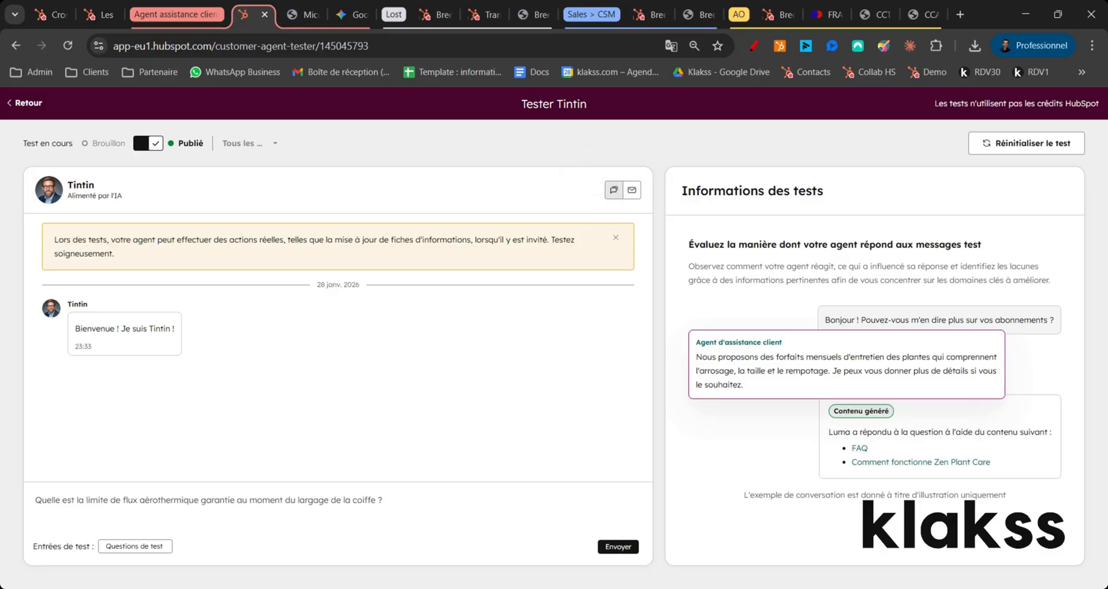
pyautogui.press('Return')
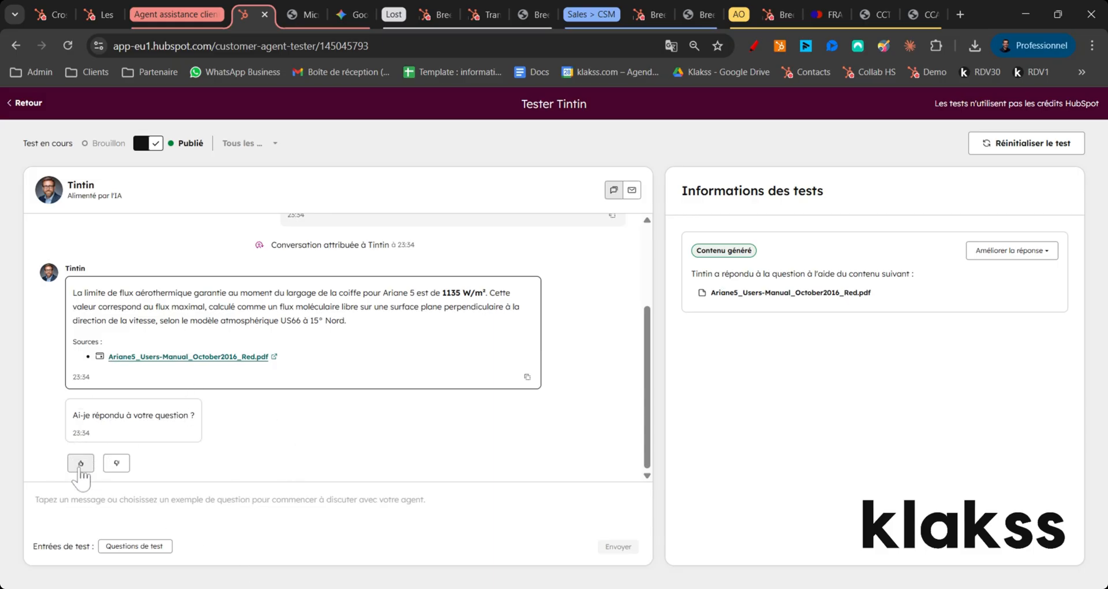
pyautogui.click(117, 463)
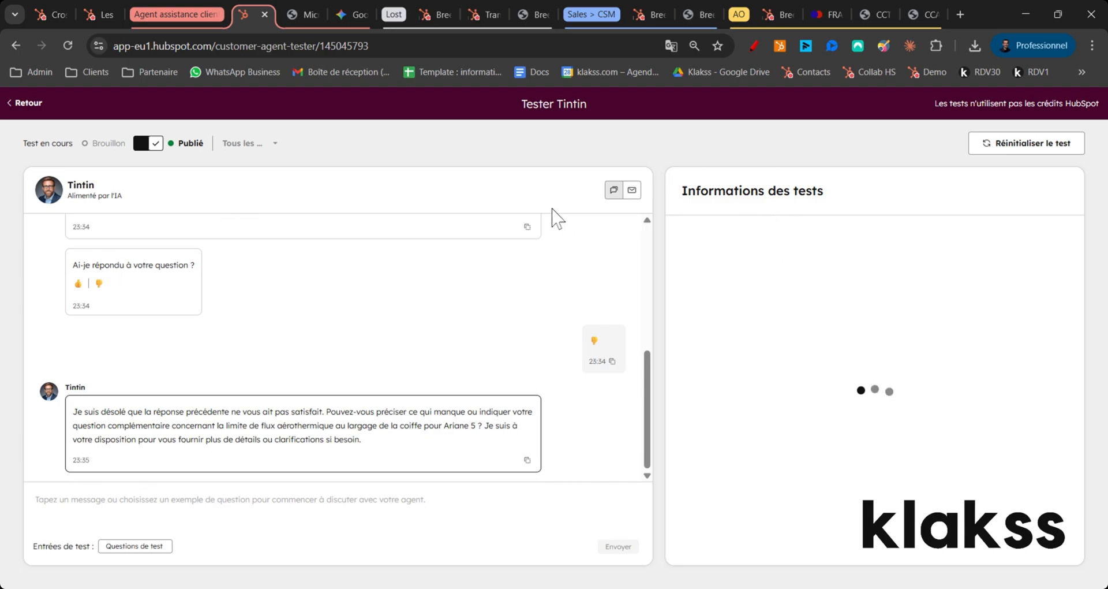
# Step: Switch to the Gemini chat and copy Question 2 about fundamental frequency requirements for a 4500 kg satellite in dual launch
pyautogui.click(349, 20)
pyautogui.scroll(-3, 519, 398)
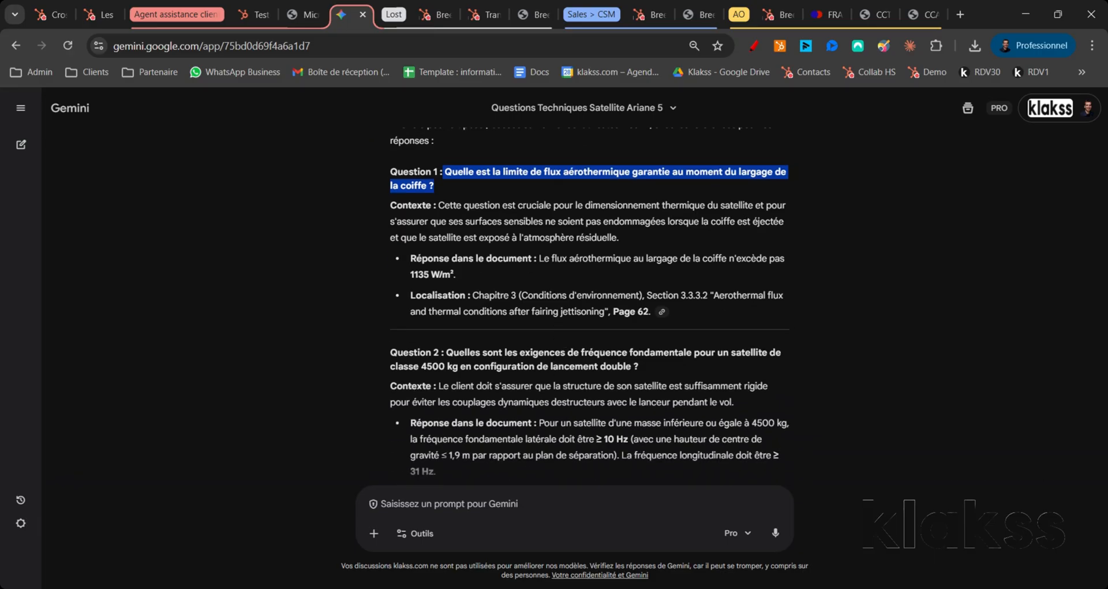
pyautogui.moveTo(447, 352); pyautogui.dragTo(640, 367)
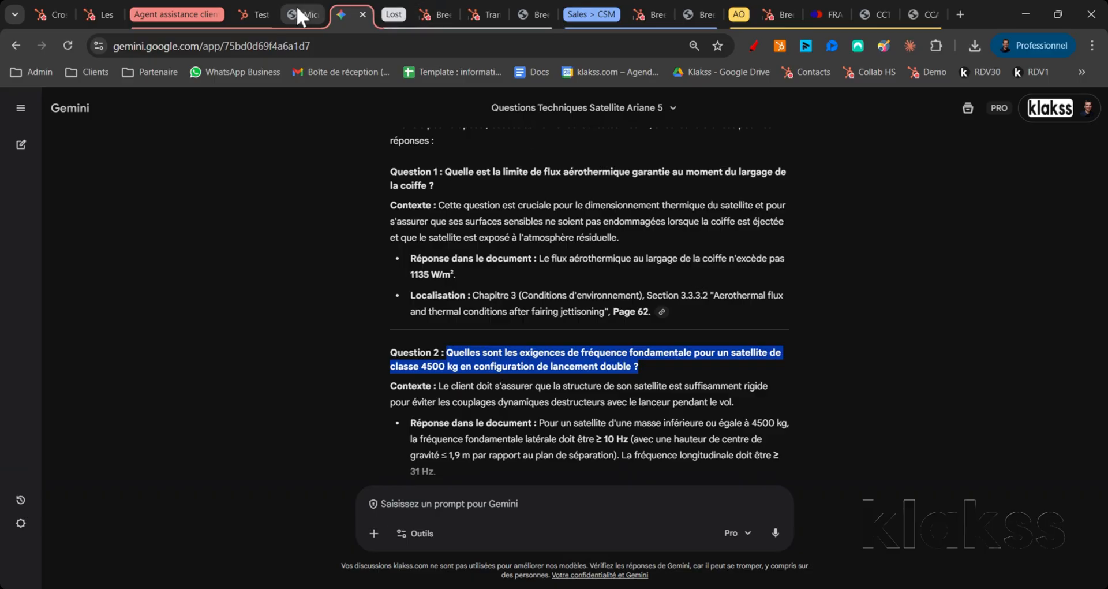
# Step: Switch the Tintin test to the e-mail channel and send the copied frequency requirements question as the message body
pyautogui.click(240, 12)
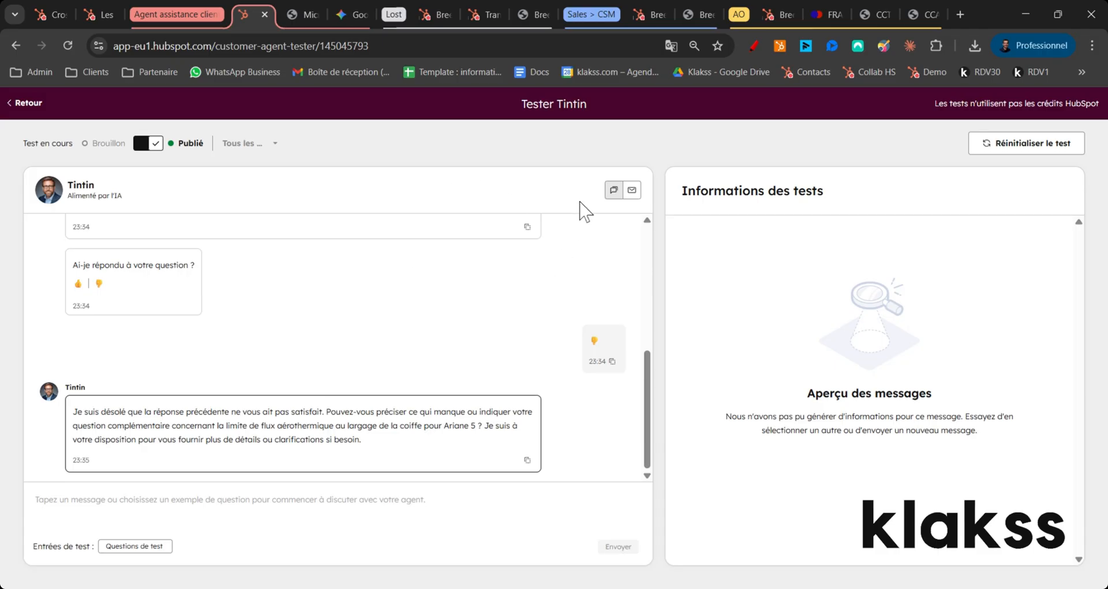
pyautogui.click(632, 190)
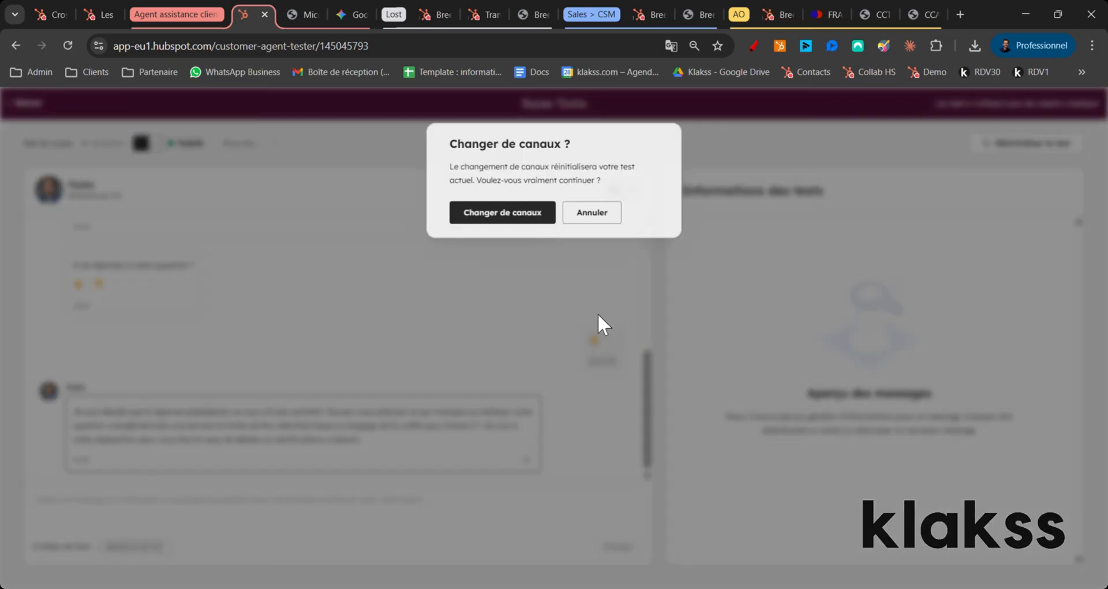
pyautogui.click(506, 218)
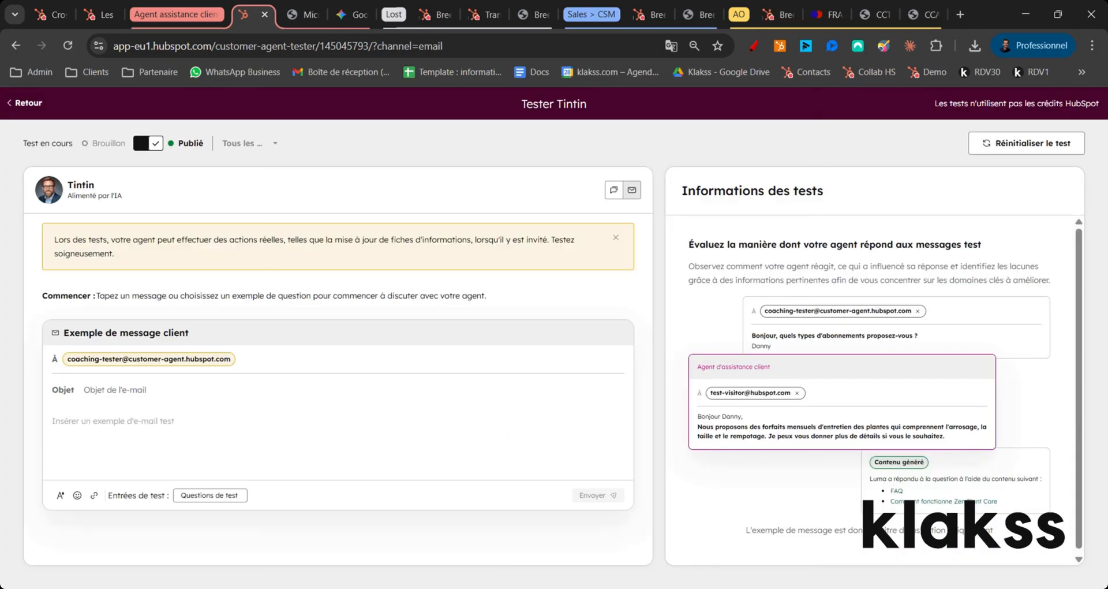
pyautogui.click(136, 426)
pyautogui.hotkey('ctrl', 'v')
pyautogui.click(601, 497)
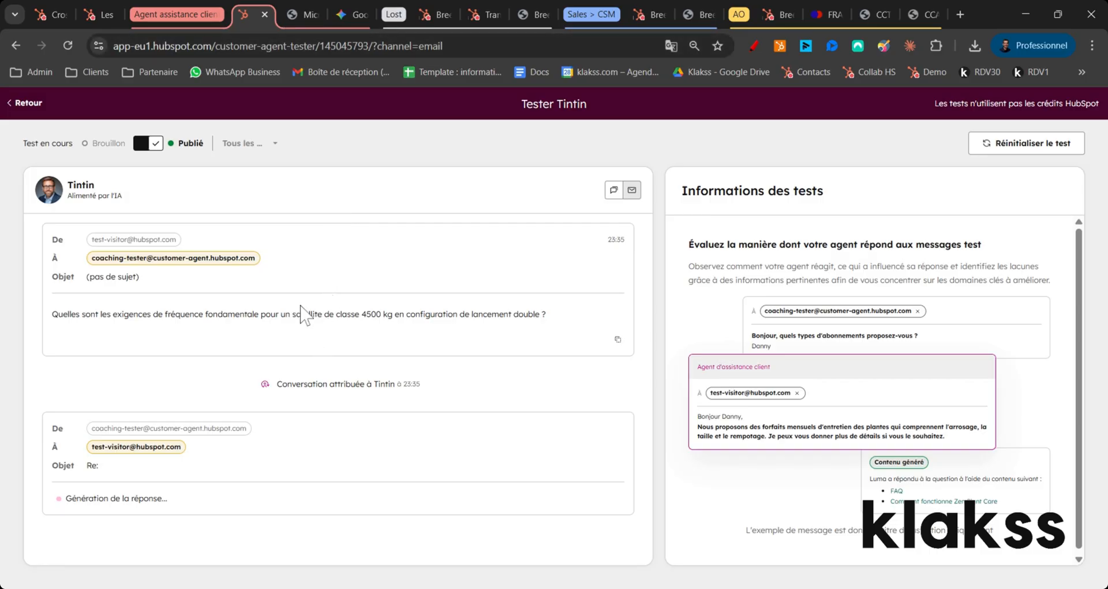
# Step: Compare Gemini's reference answer to Question 2 with Tintin's e-mail reply and its cited source
pyautogui.click(348, 12)
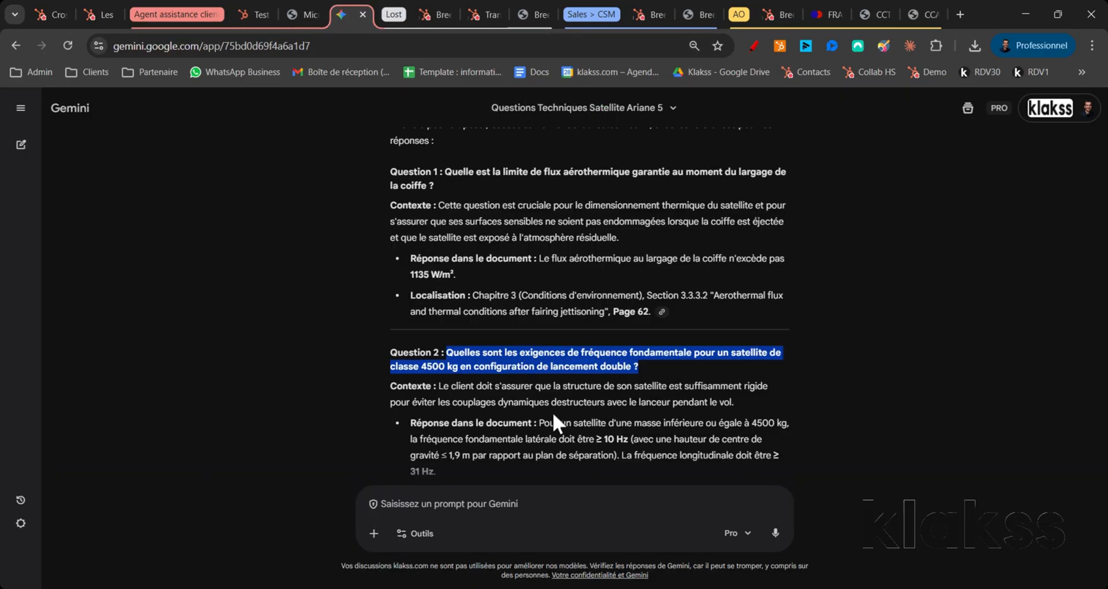
pyautogui.scroll(-1, 554, 414)
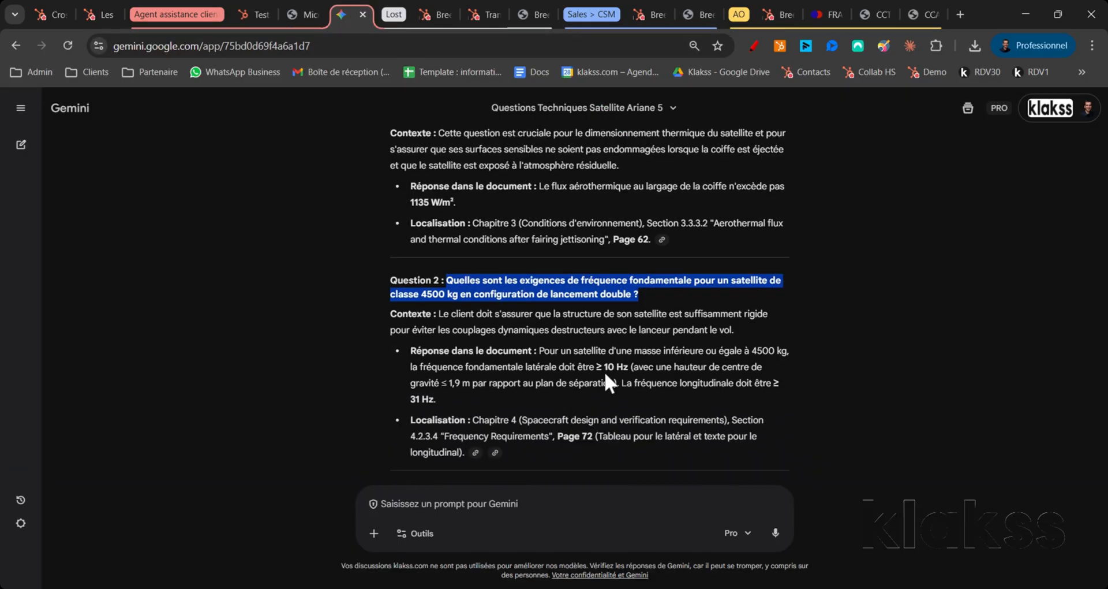
pyautogui.moveTo(596, 368); pyautogui.dragTo(623, 367)
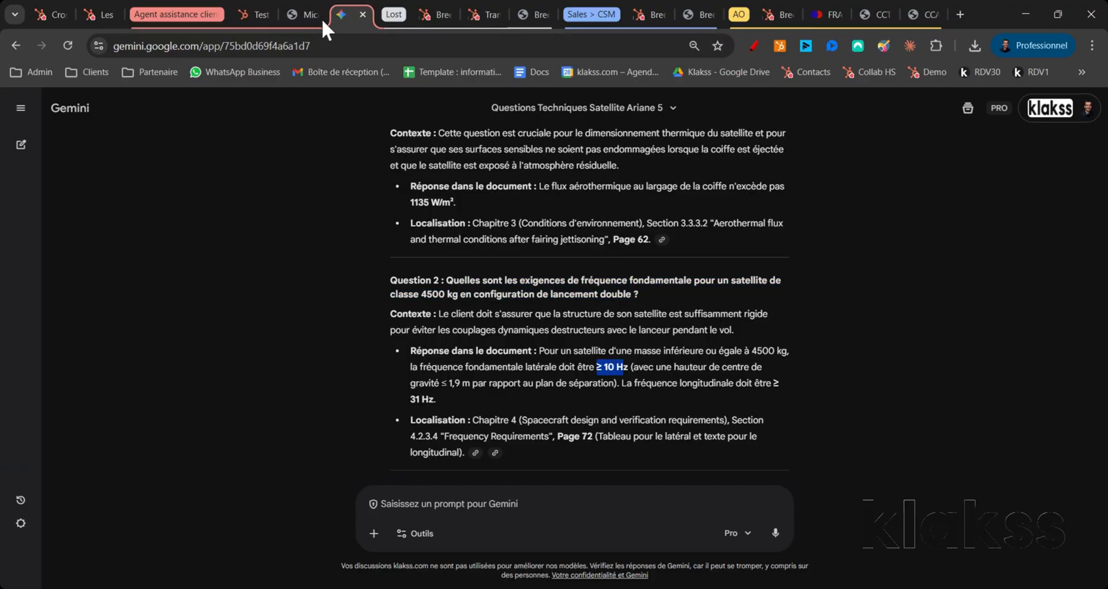
pyautogui.click(248, 14)
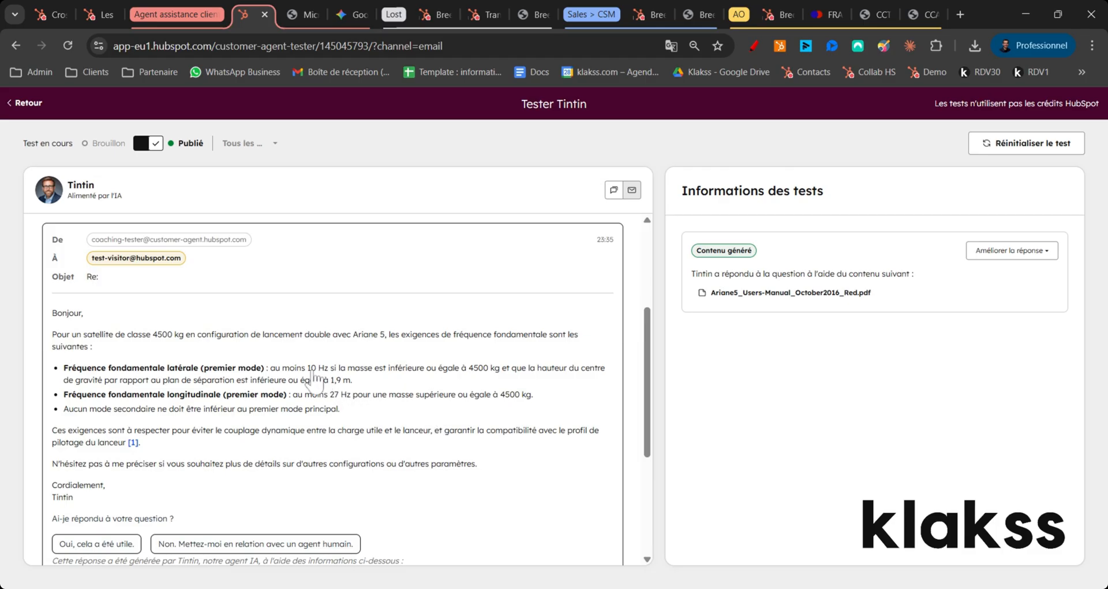
pyautogui.scroll(-3, 317, 381)
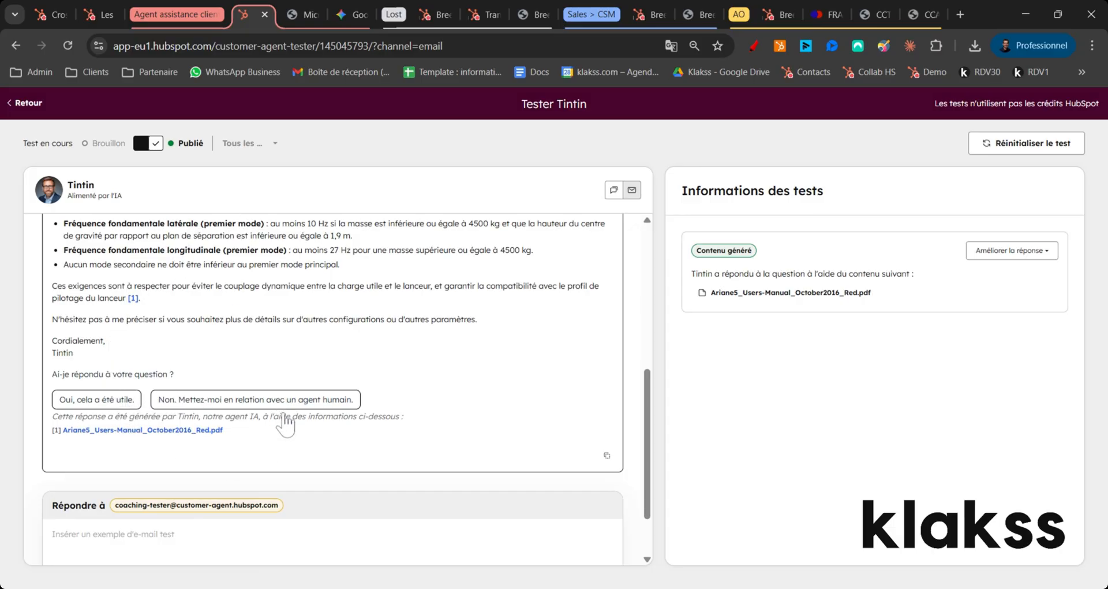
pyautogui.scroll(2, 324, 400)
pyautogui.scroll(4, 327, 399)
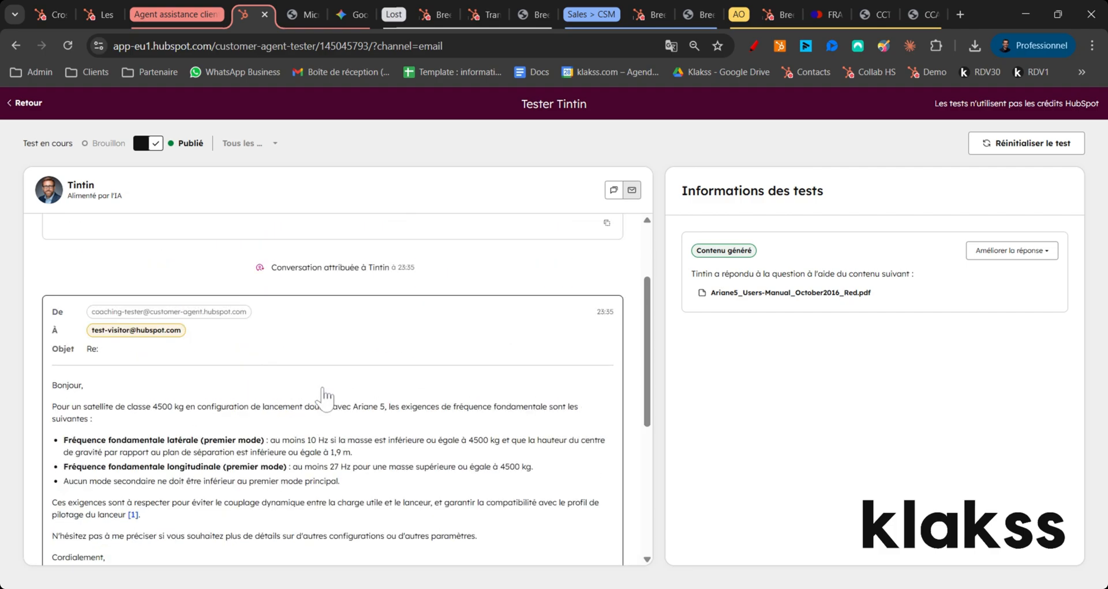